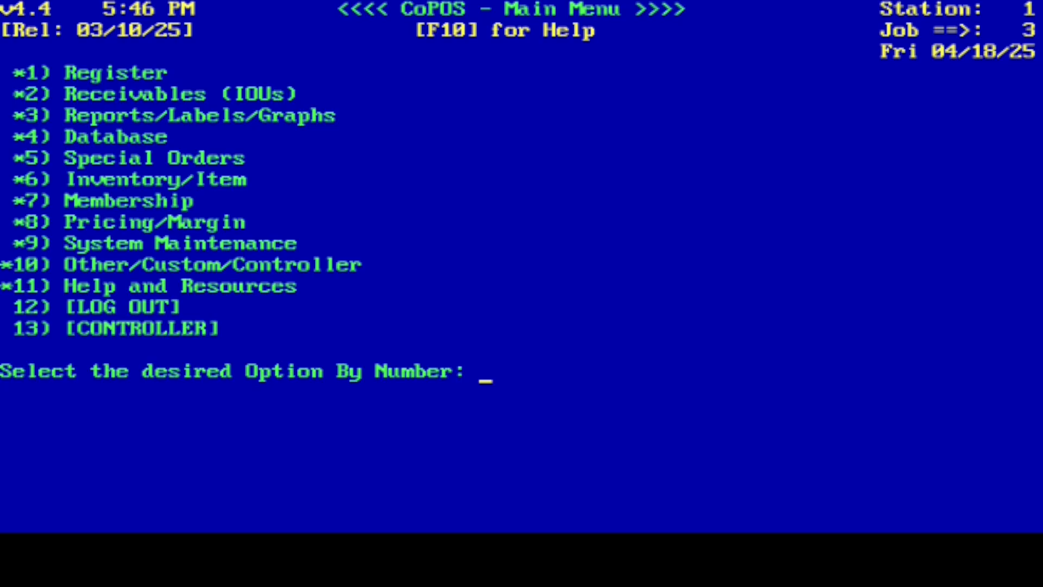
Start recording a sale from the register options and gain ownership of Cash Register #1
text(1)
key(Return)
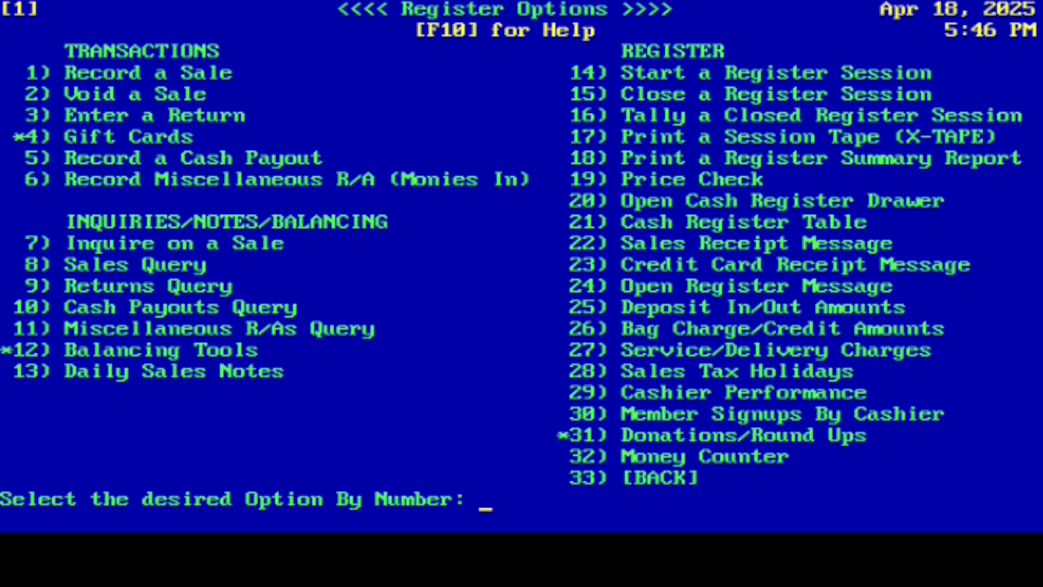
text(1)
key(Return)
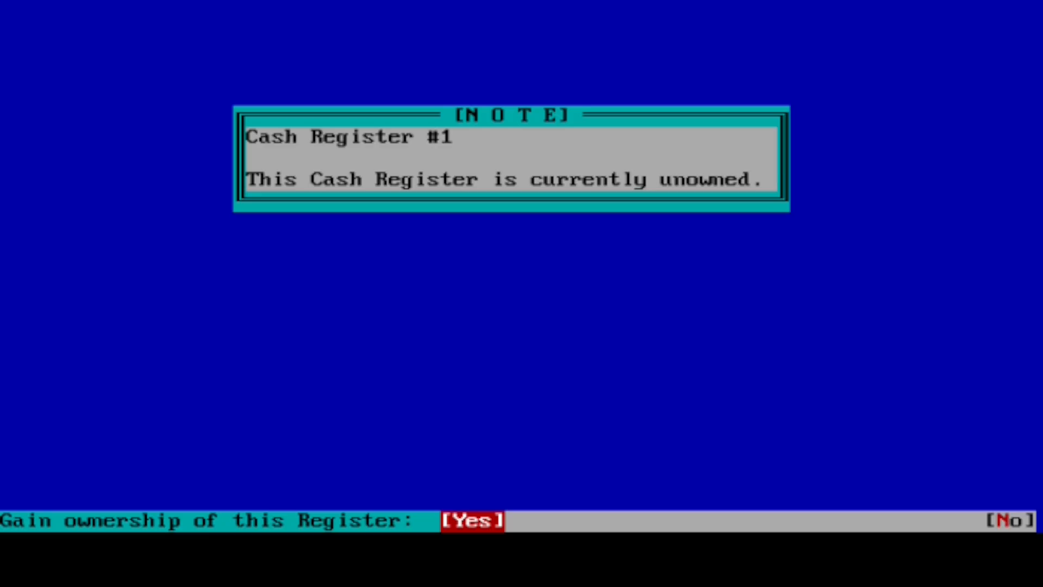
key(Return)
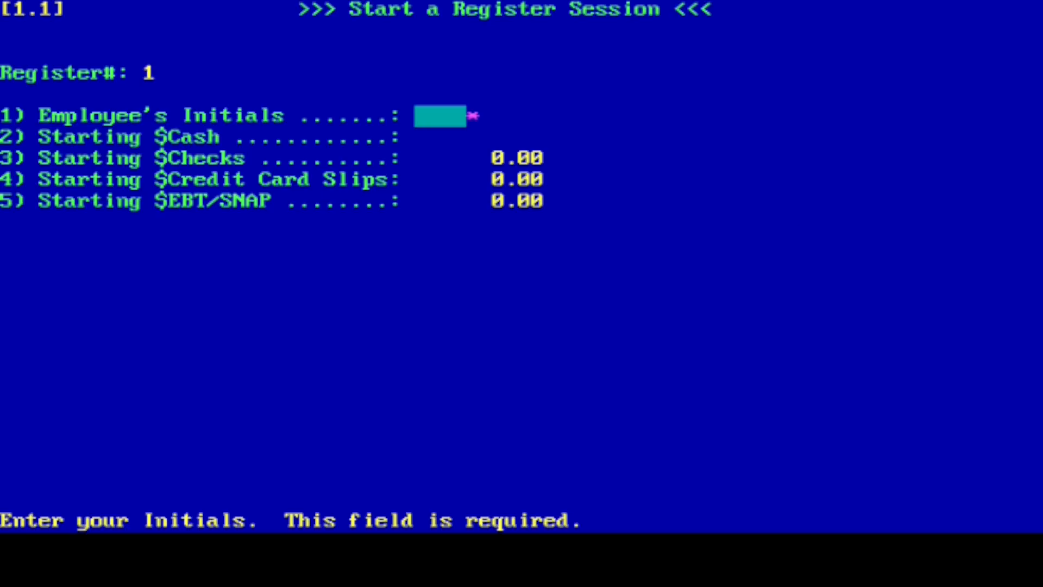
Start the register session with the employee's initials, 200.00 starting cash, and zero checks, credit card slips and EBT/SNAP, and save it
text(DB)
key(Return)
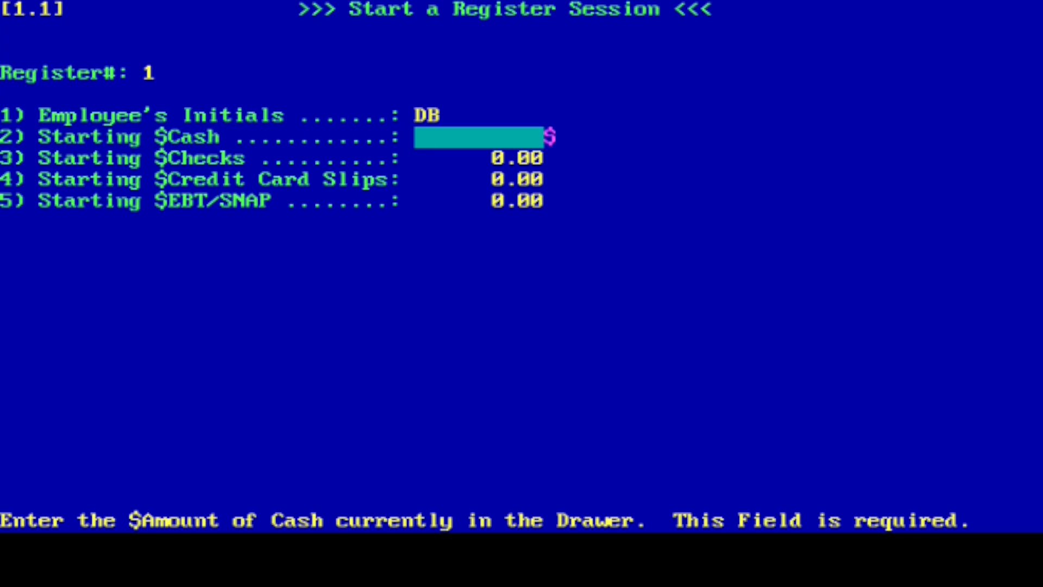
text(200)
key(Return)
key(Return)
key(Return)
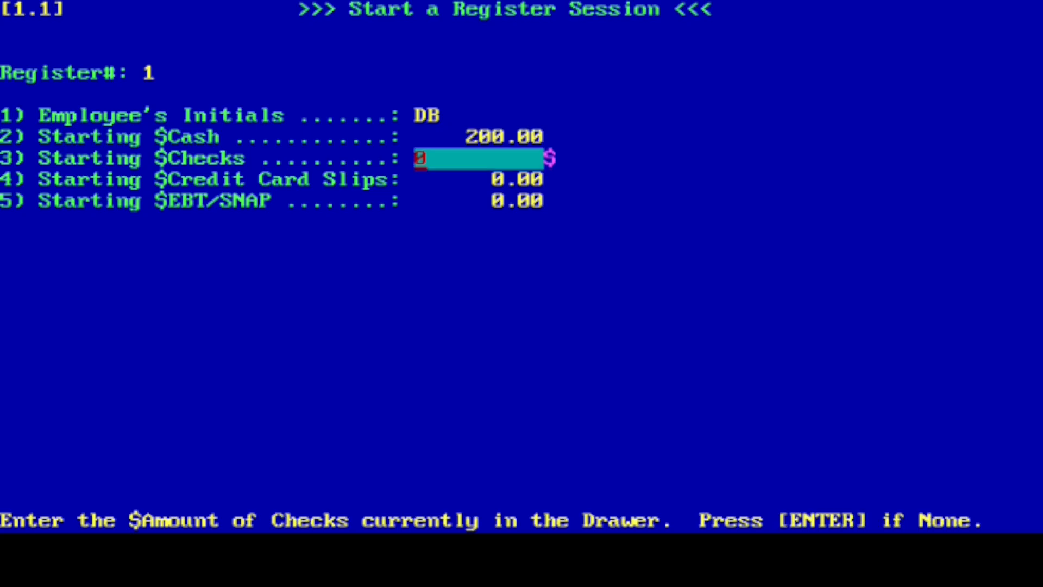
key(Return)
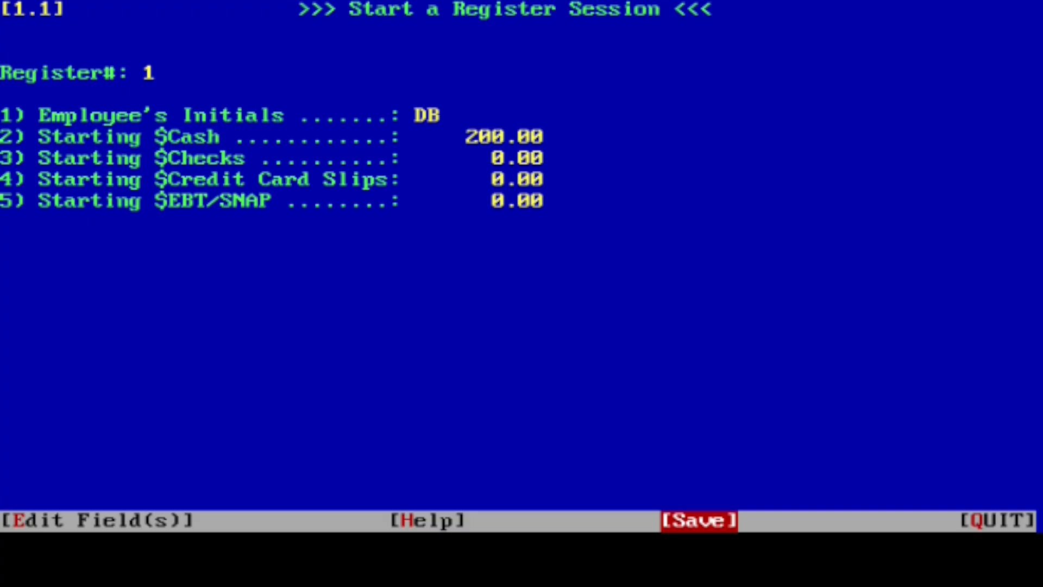
key(Return)
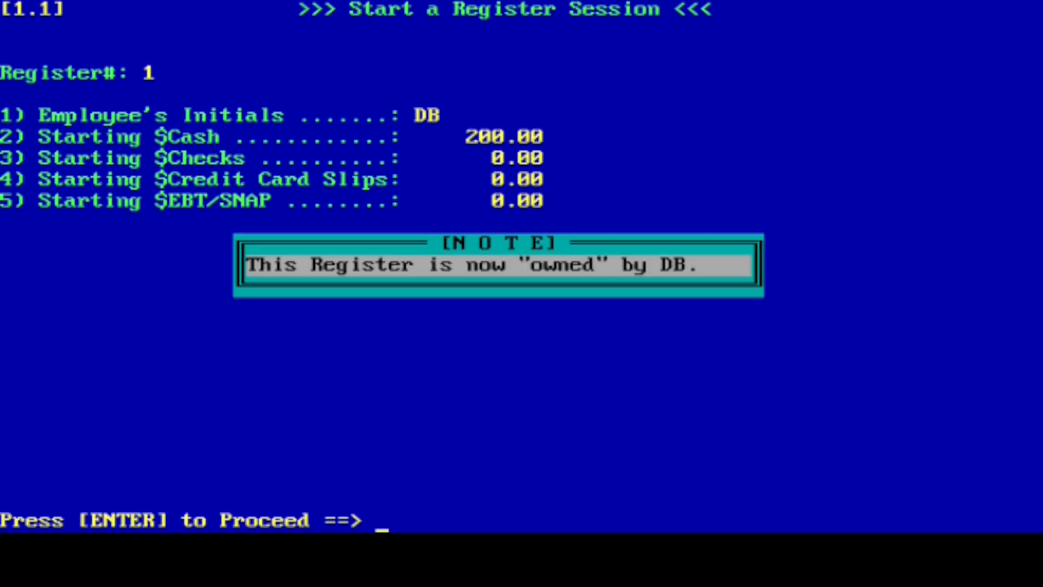
key(Return)
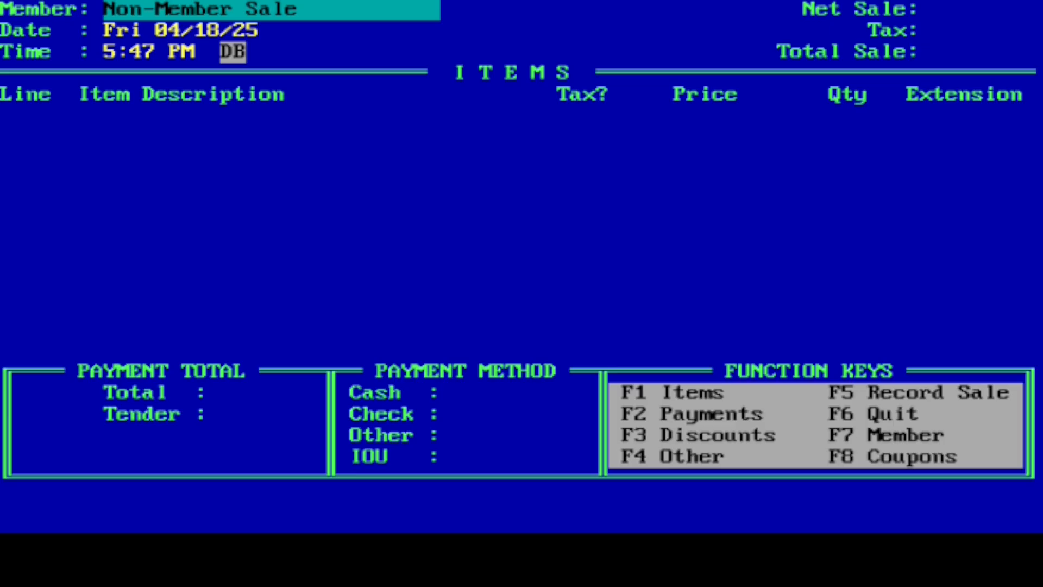
Begin a non-member sale and enter Tomato Sauce Org 8 oz on line 1 with a quantity of 1
key(Return)
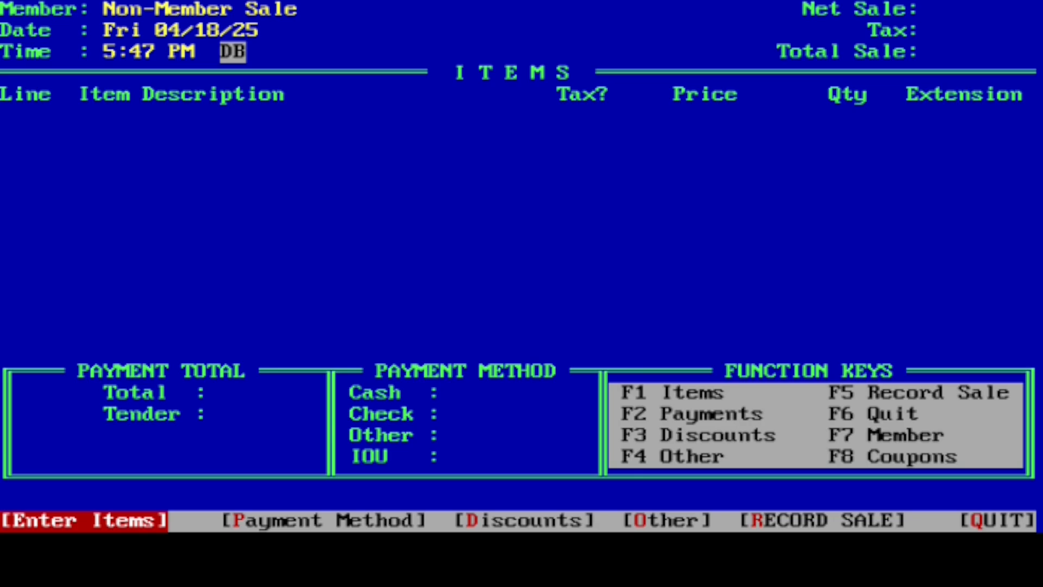
key(Return)
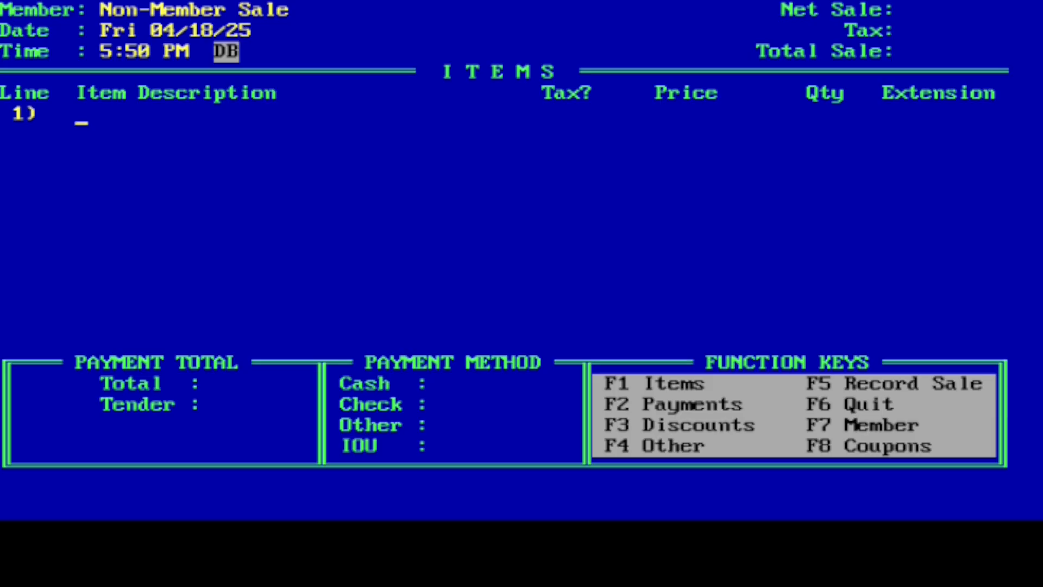
key(Return)
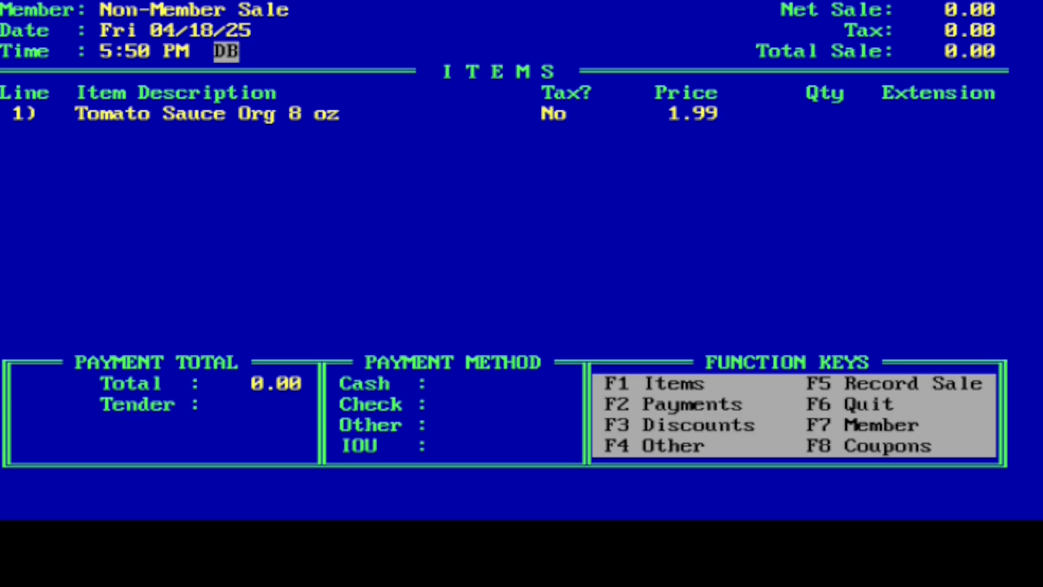
text(1)
key(Return)
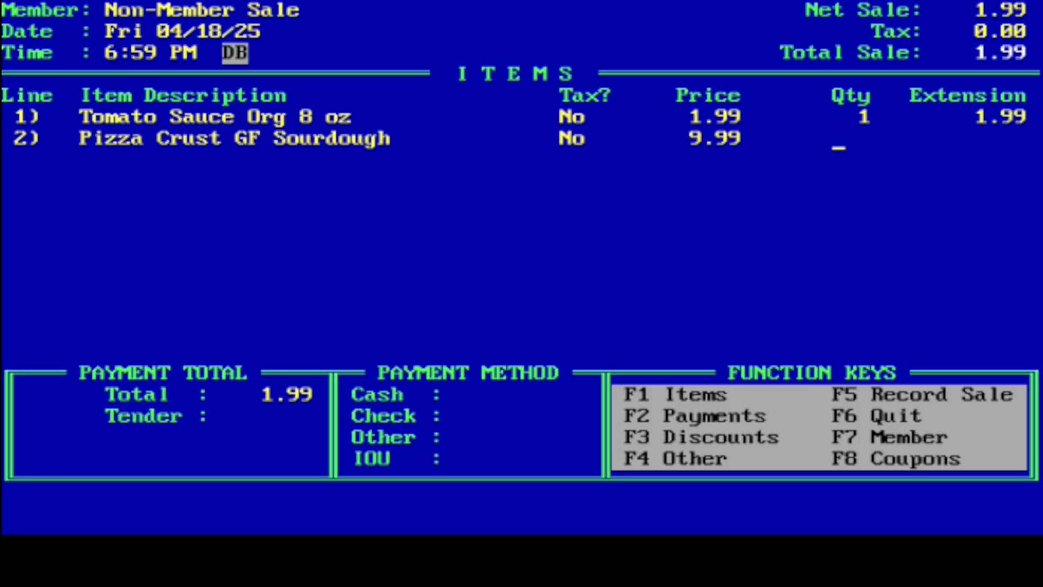
Read the help on entering quantities for the Pizza Crust line, from removal and weight codes through to case pricing
text(?)
key(Return)
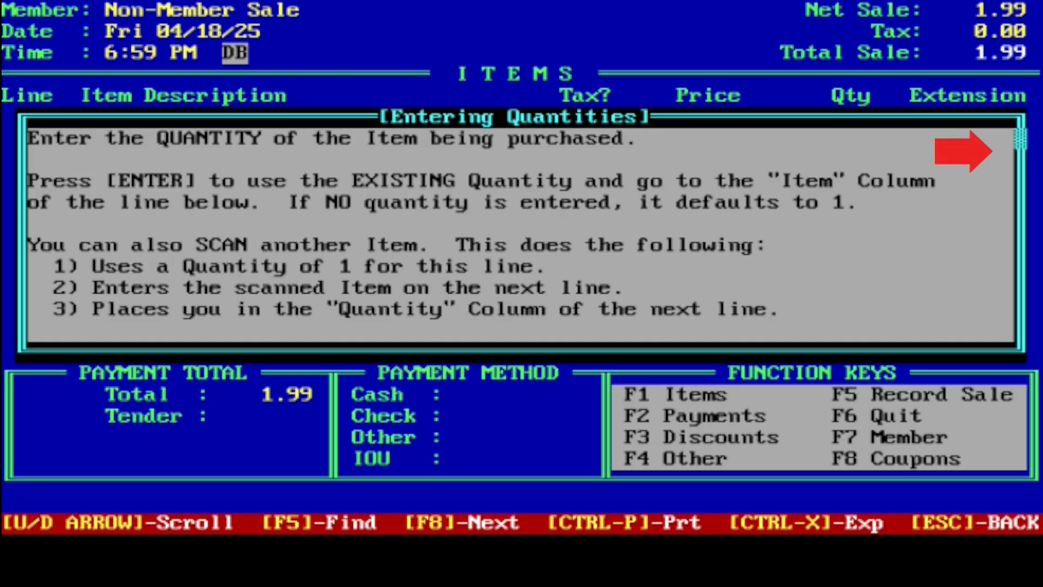
key(Down)
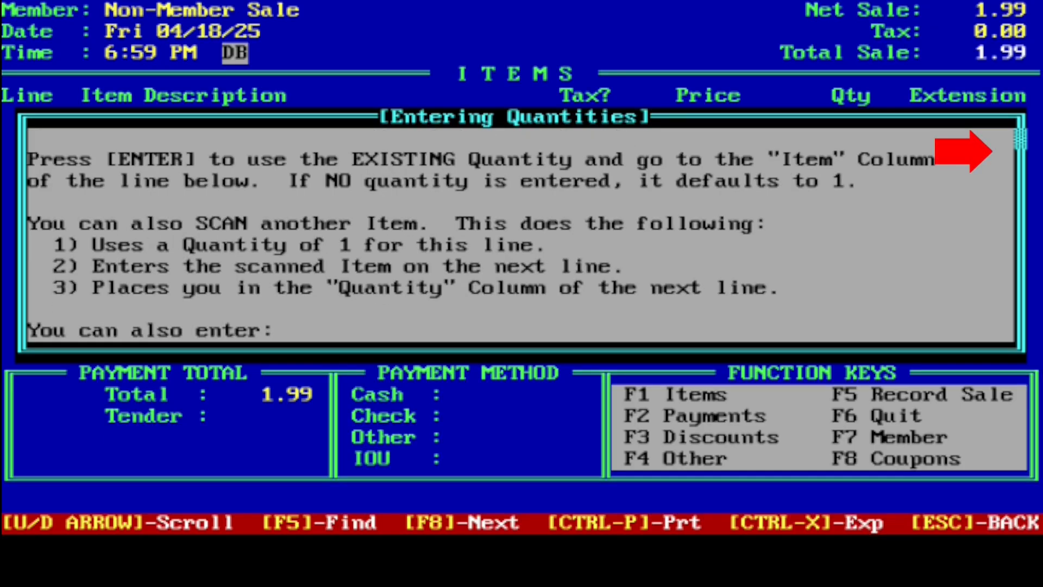
key(Down)
key(Down)
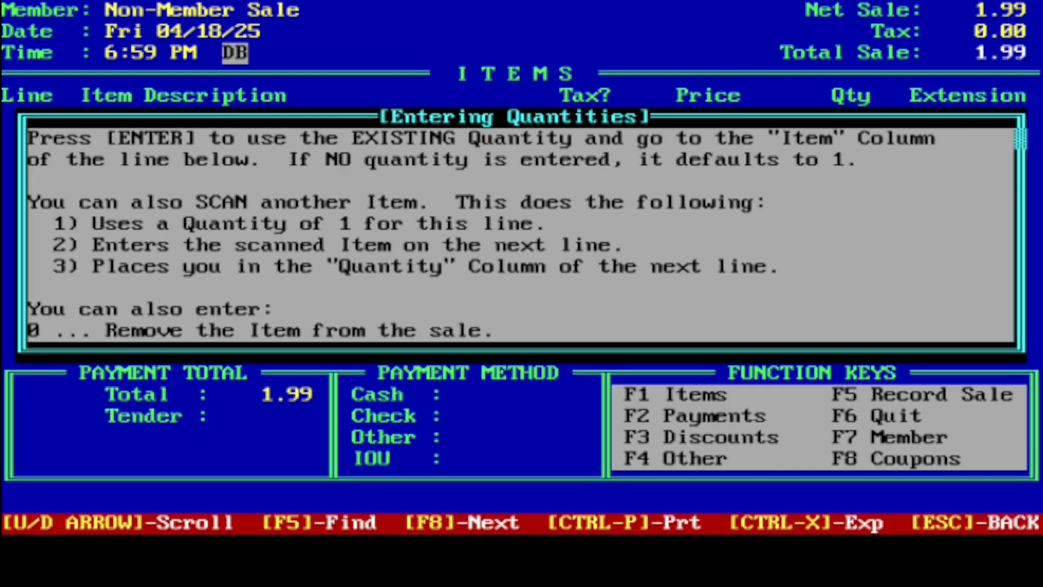
key(Down)
key(Down)
key(Up)
key(Up)
key(Up)
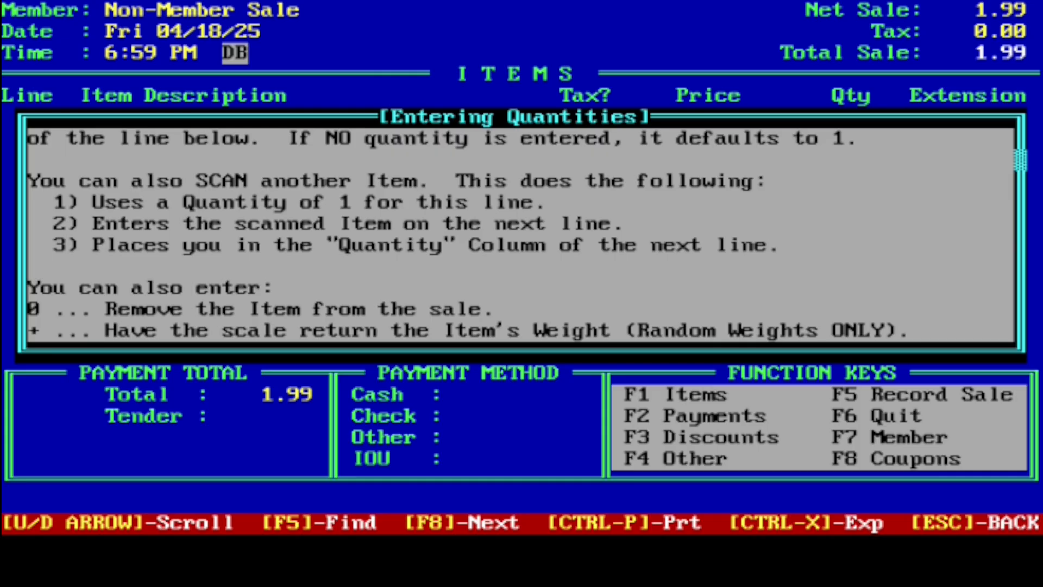
key(Up)
key(Up)
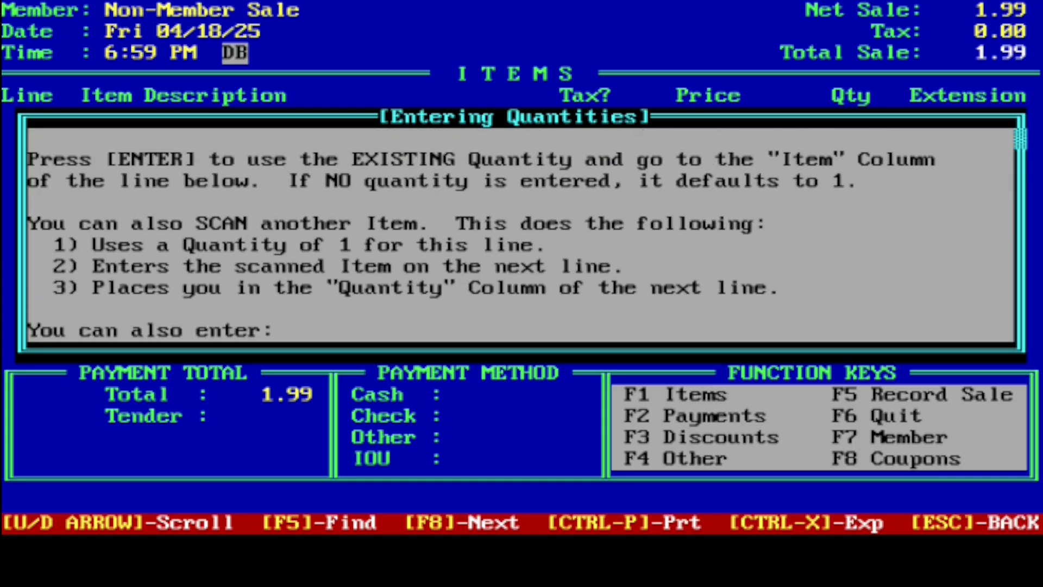
key(Up)
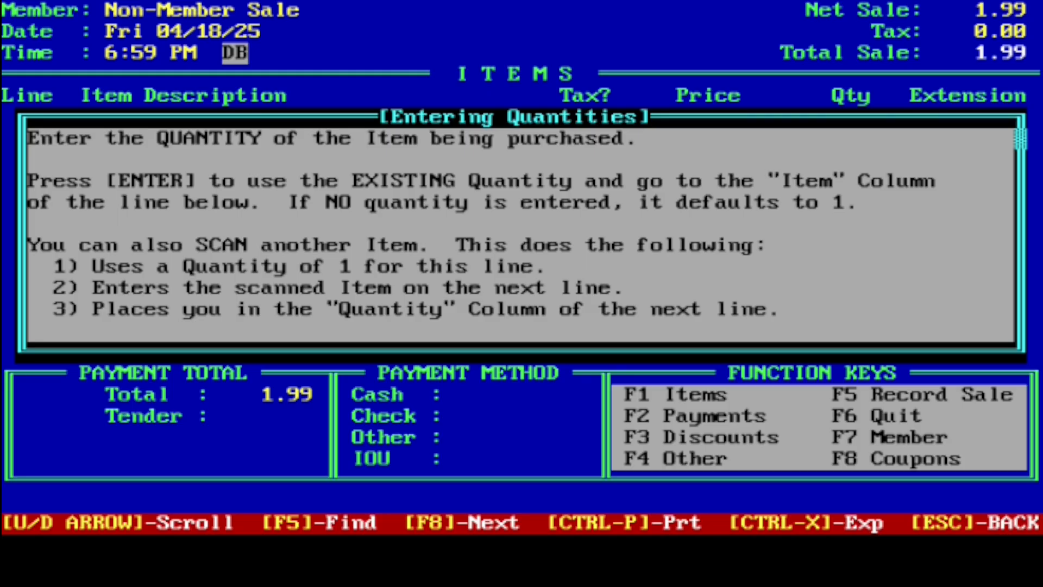
key(Down)
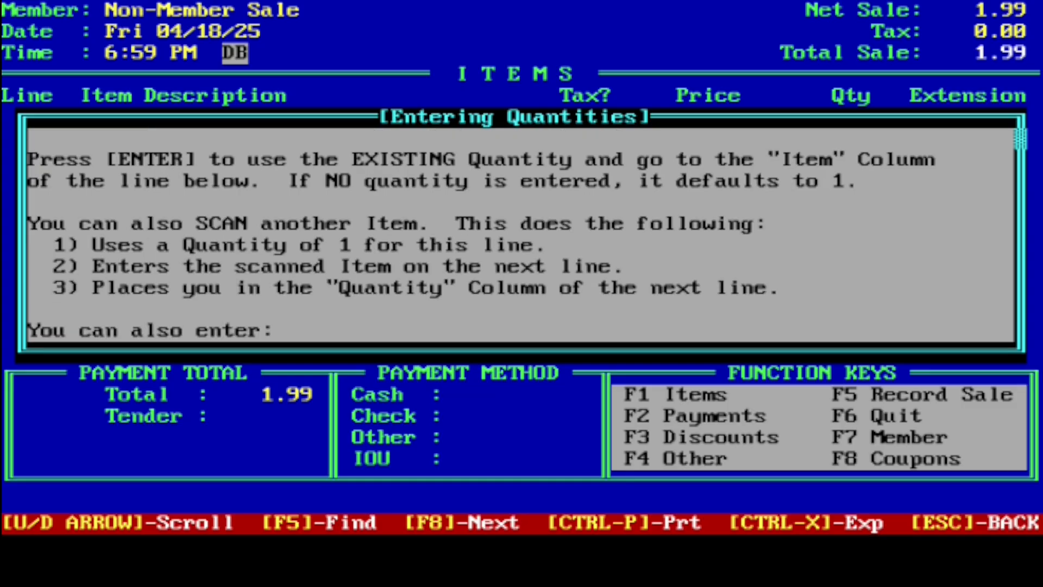
key(Page_Down)
key(Page_Down)
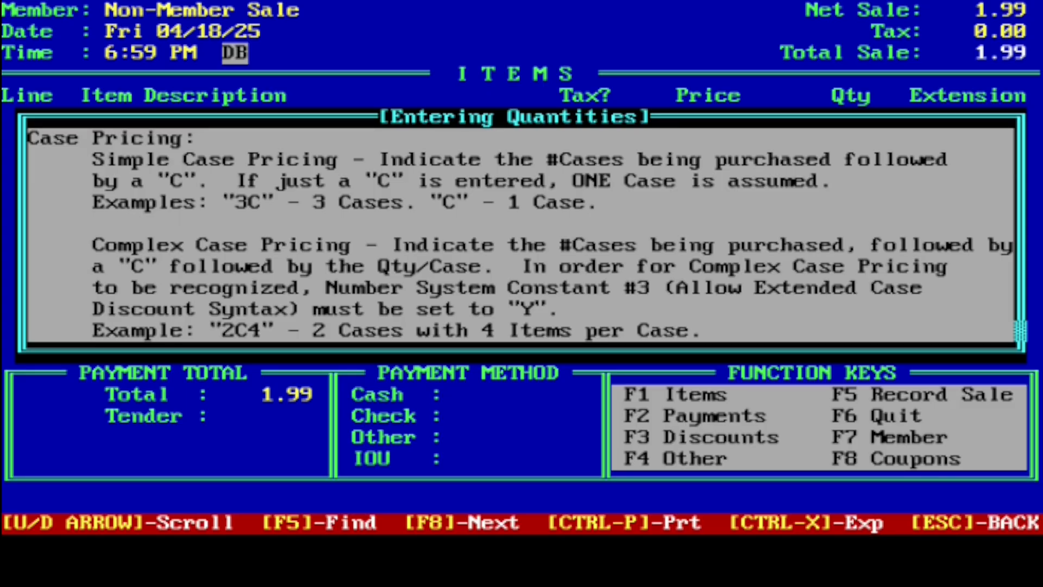
key(Escape)
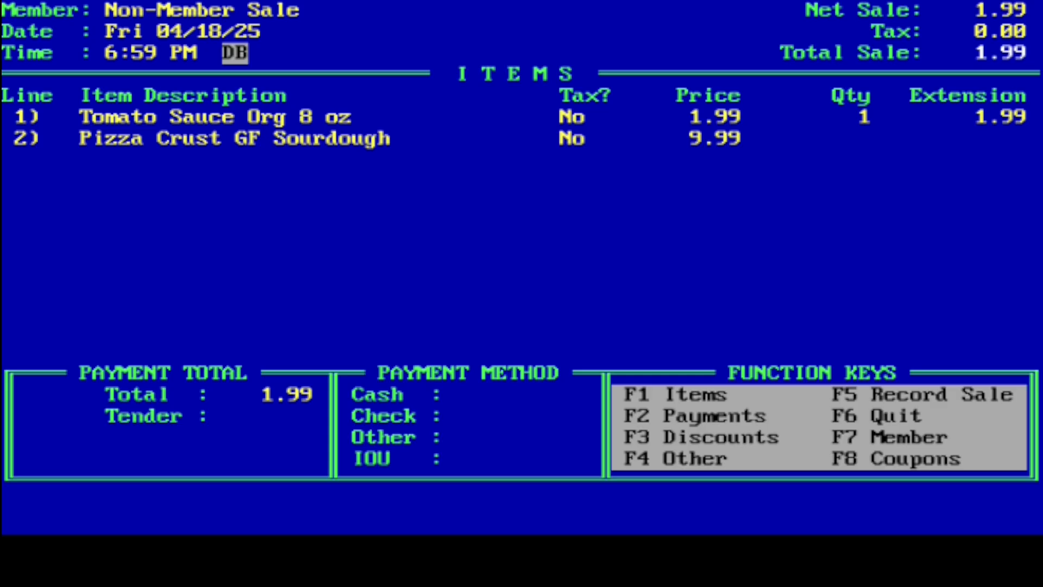
Enter the Pizza Crust GF Sourdough quantity on line 2 as one case (c), and change it to two cases (2c)
text(c)
key(Return)
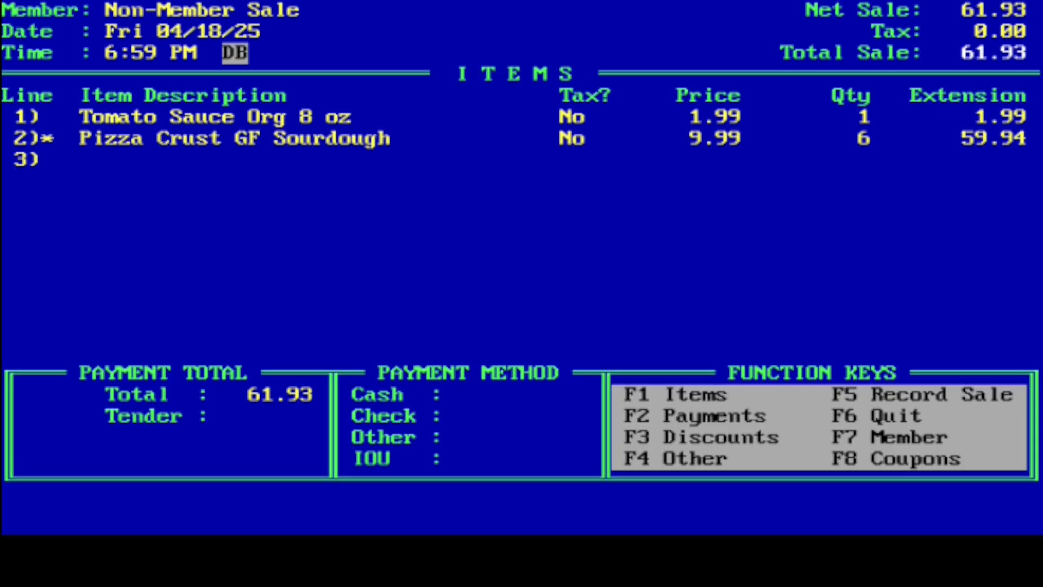
key(Up)
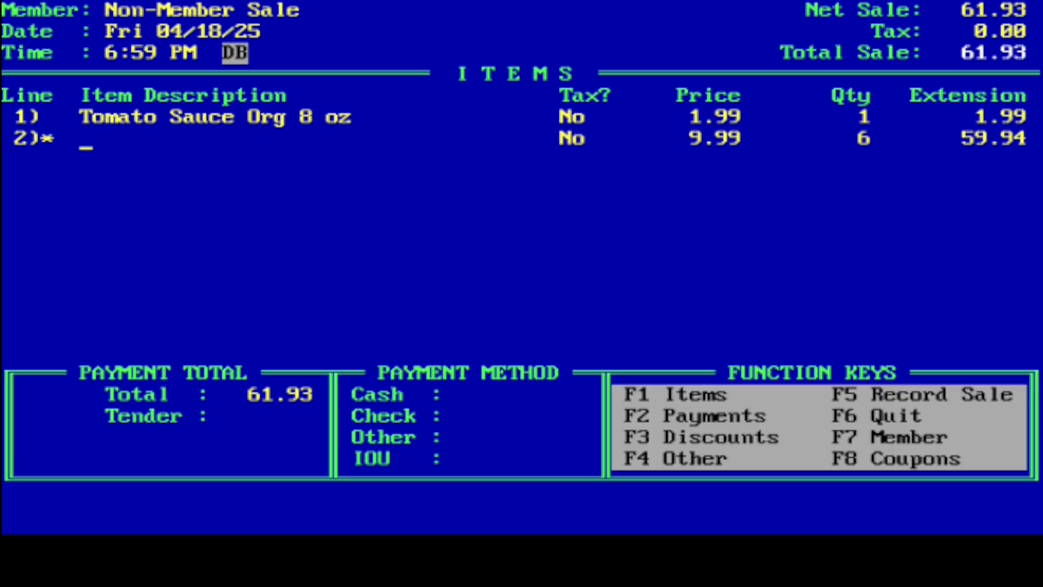
key(Return)
key(Return)
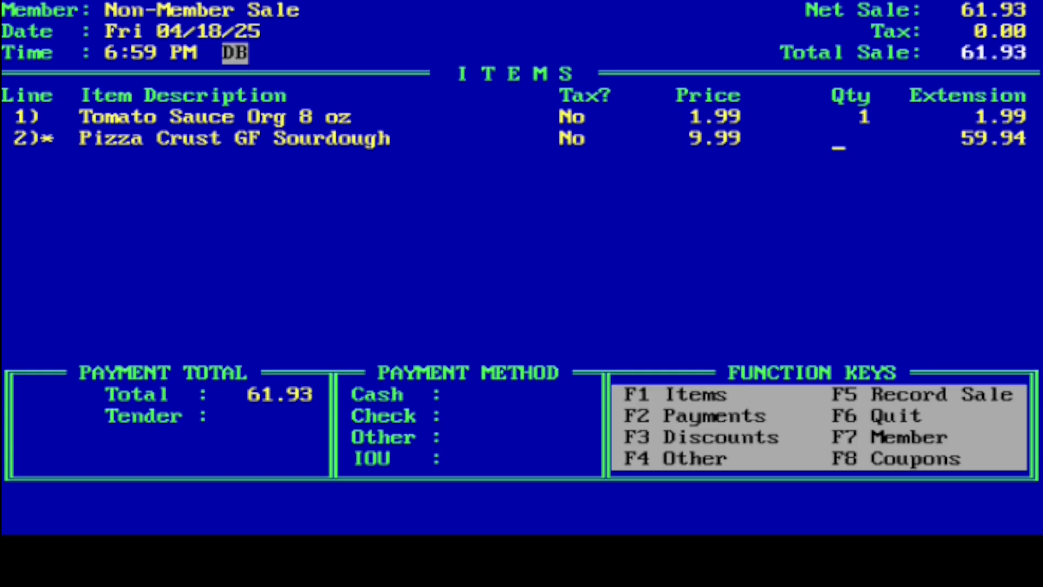
text(2c)
key(Return)
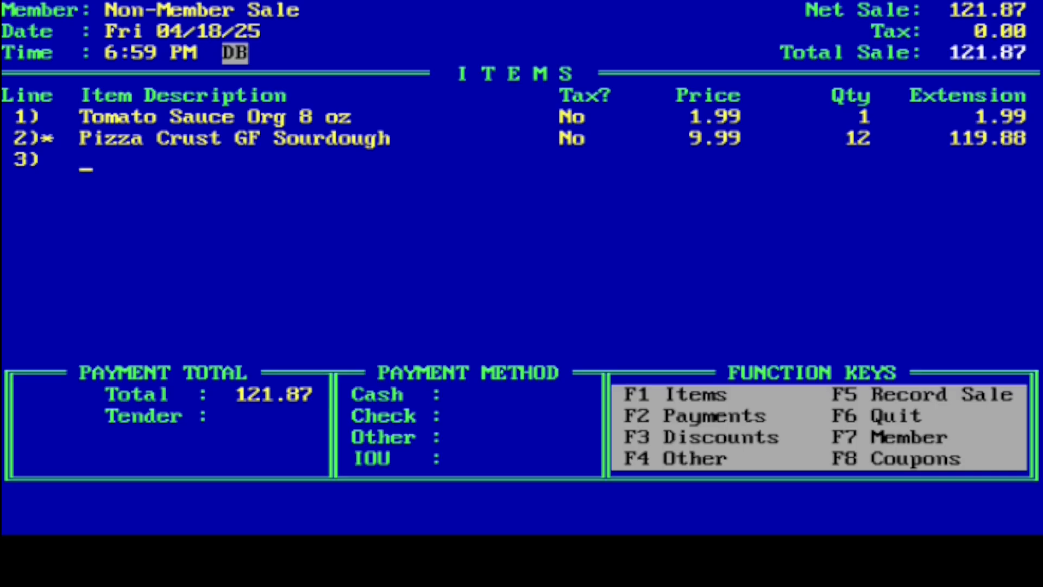
Consult the help on entering items for the accepted ways to identify or remove an item
key(F1)
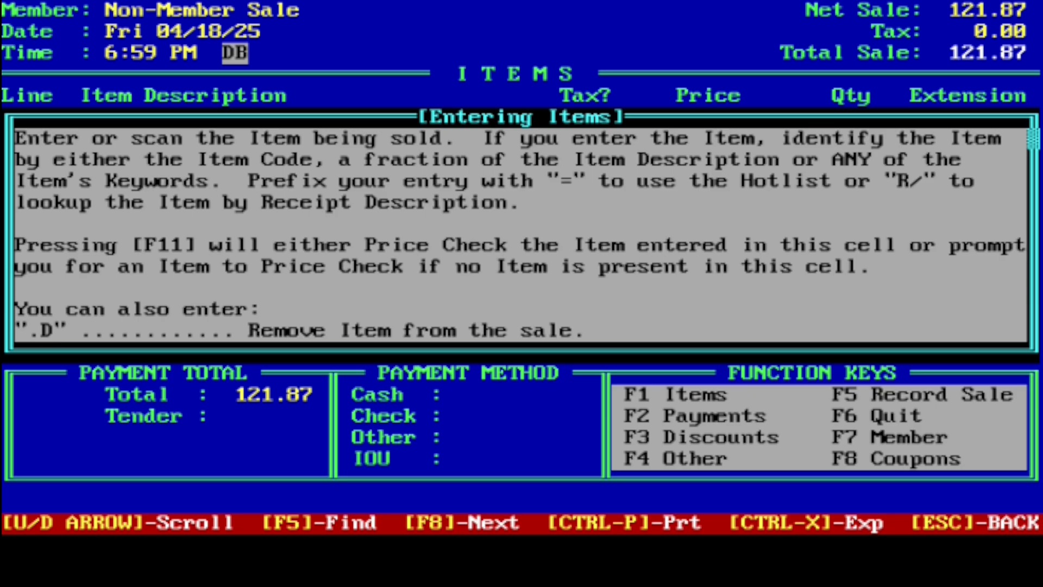
key(Escape)
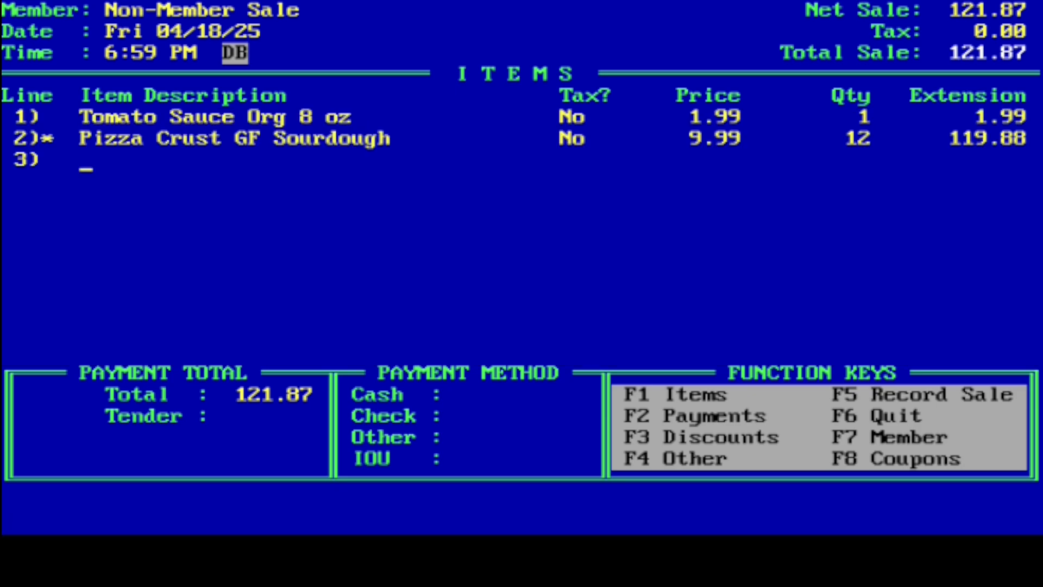
Look up "pizza" for line 3, filter the search results by PLU, and pick Pizza Crust GF Sourdough
text(pizza)
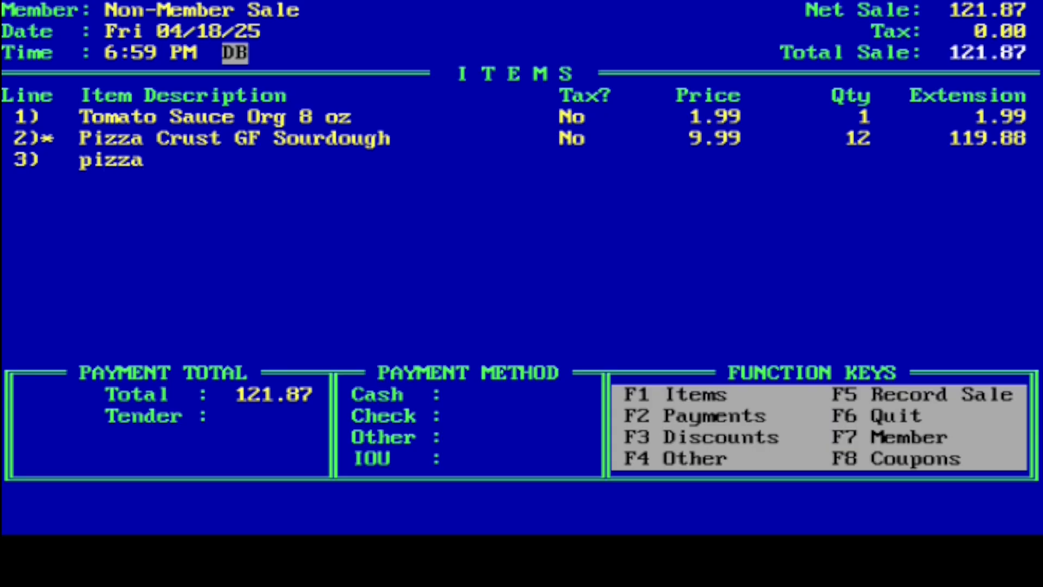
key(Return)
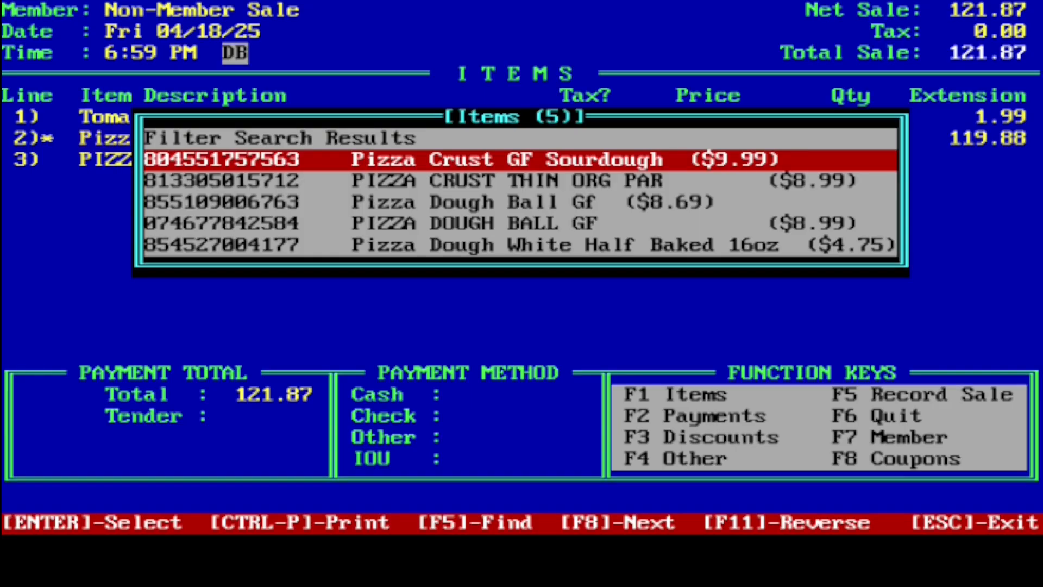
key(Up)
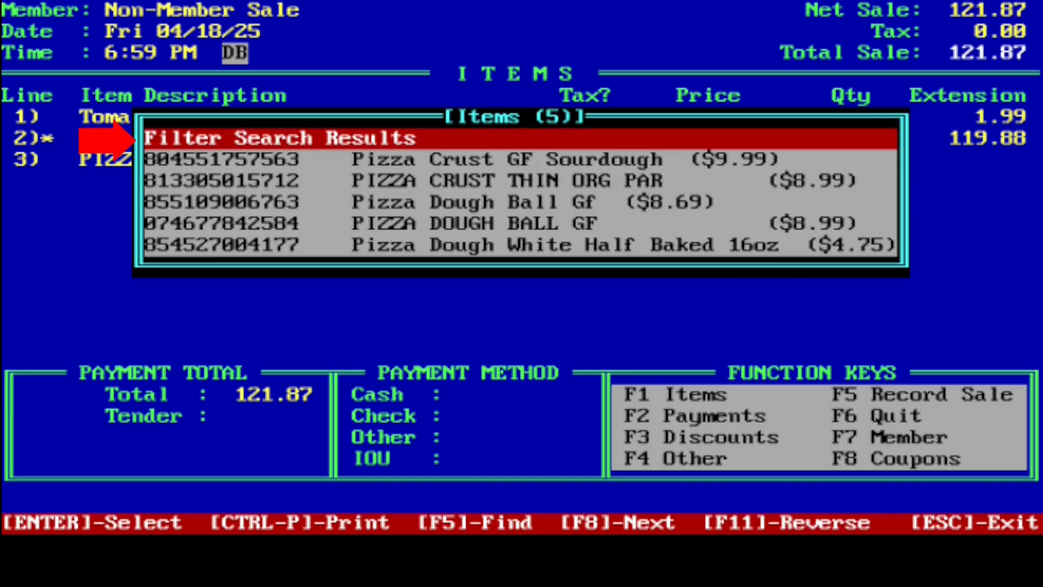
key(Return)
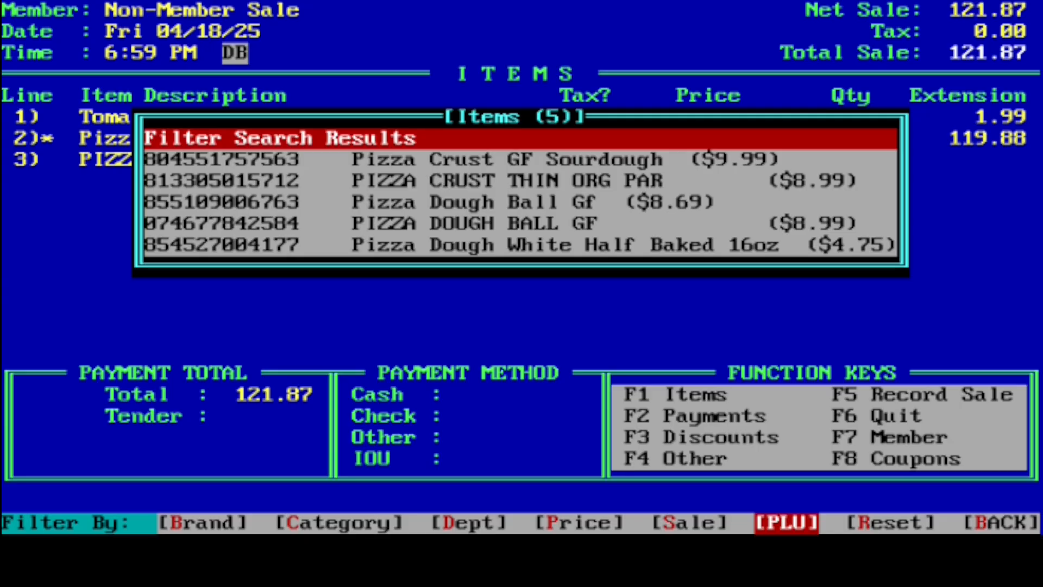
key(Return)
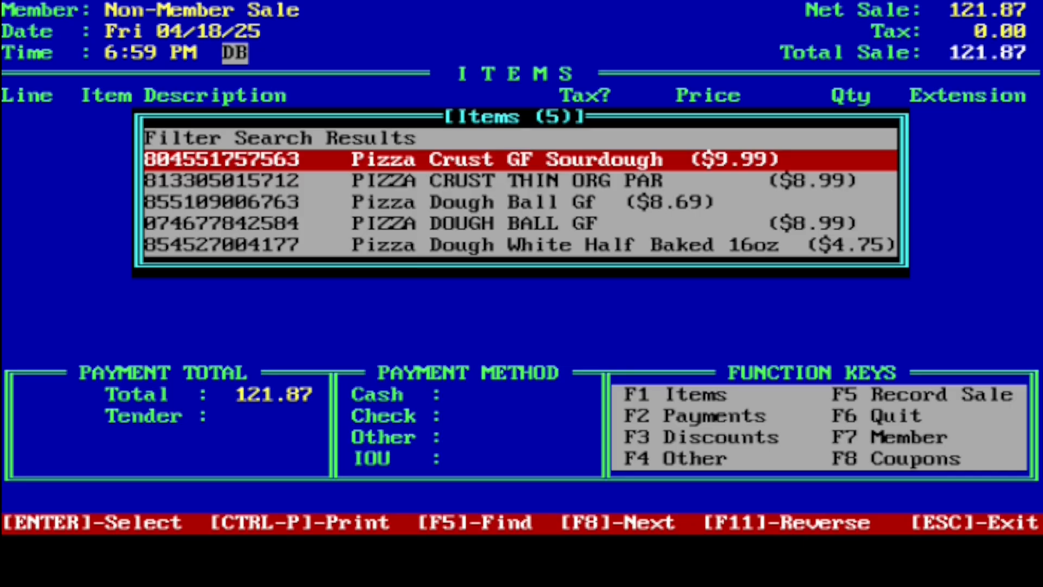
key(Return)
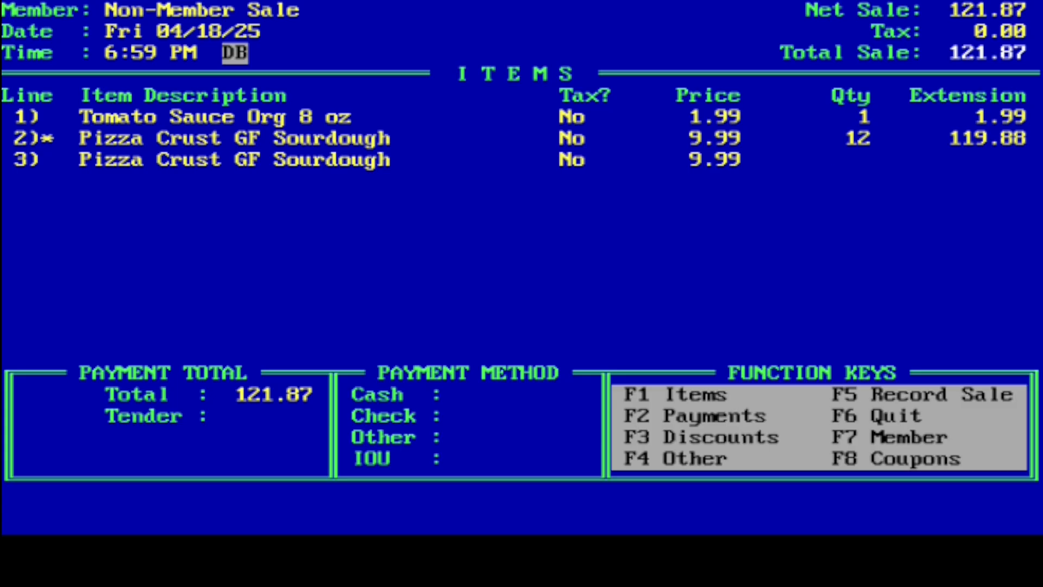
Remove the Pizza Crust GF Sourdough on line 3 from the sale with the .d code
text(.d)
key(Return)
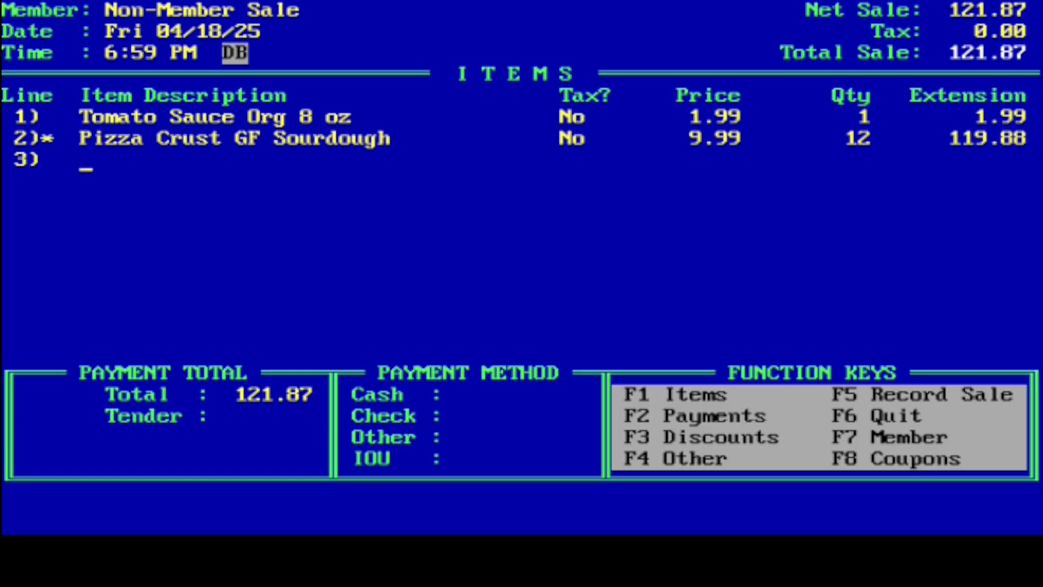
Remove the Pizza Crust GF Sourdough on line 2 and the Tomato Sauce Org 8 oz on line 1 with the .d code
key(Up)
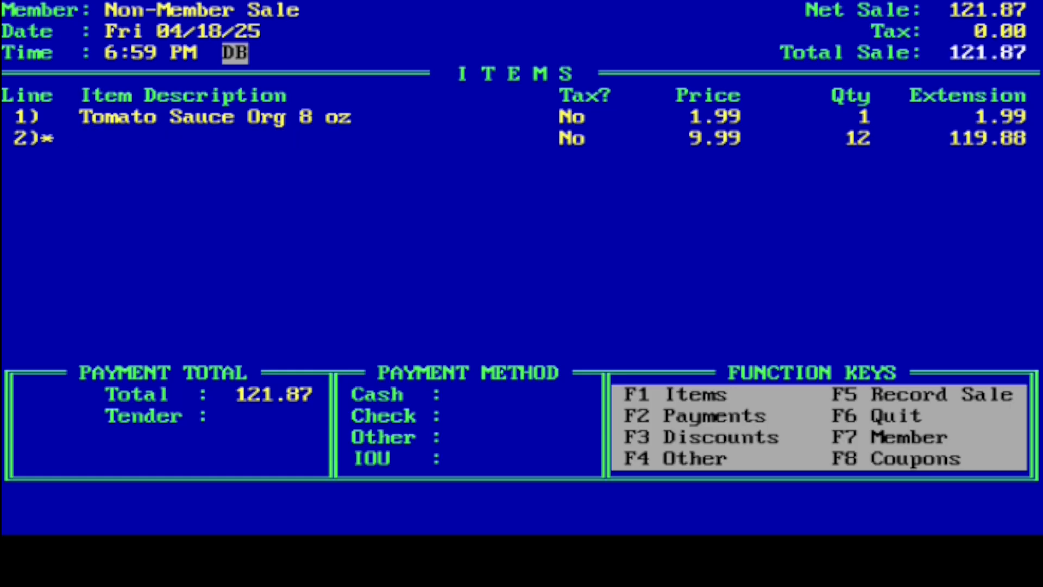
text(.d)
key(Return)
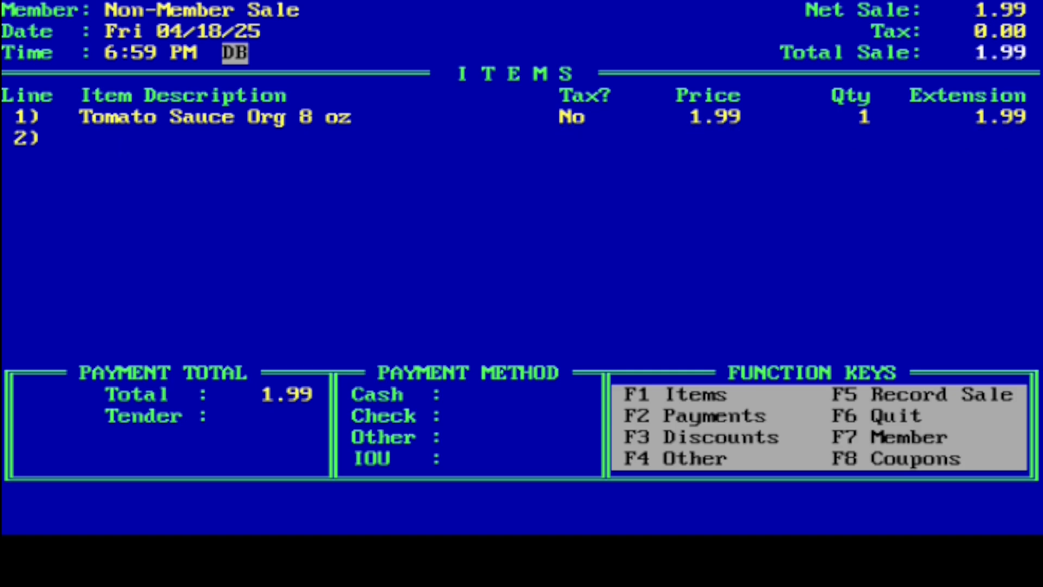
key(Up)
text(.d)
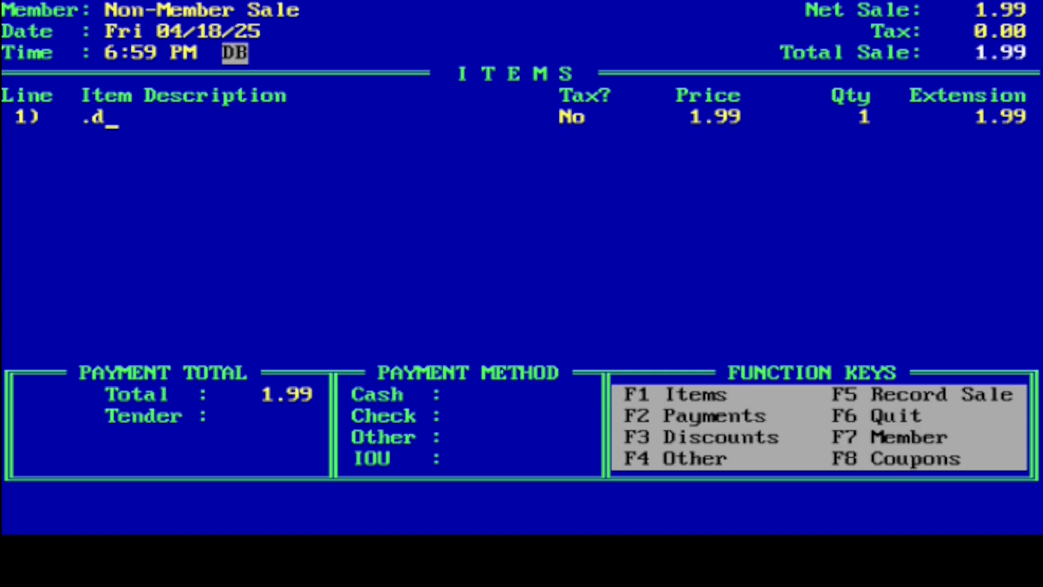
key(Return)
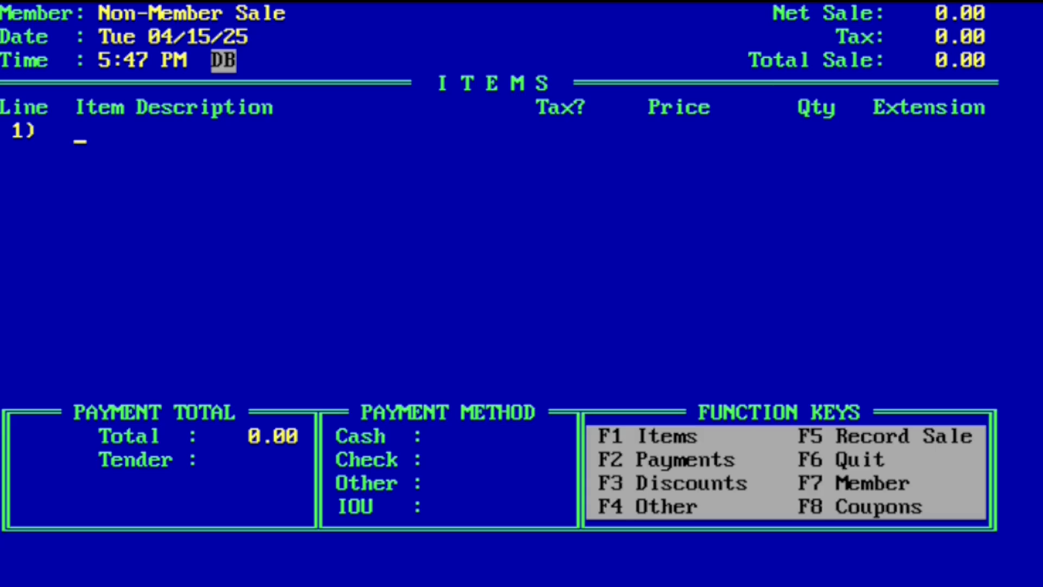
Add Orange Blood on line 1 by its PLU 94381 with a quantity of 1.12 lb
text(94381)
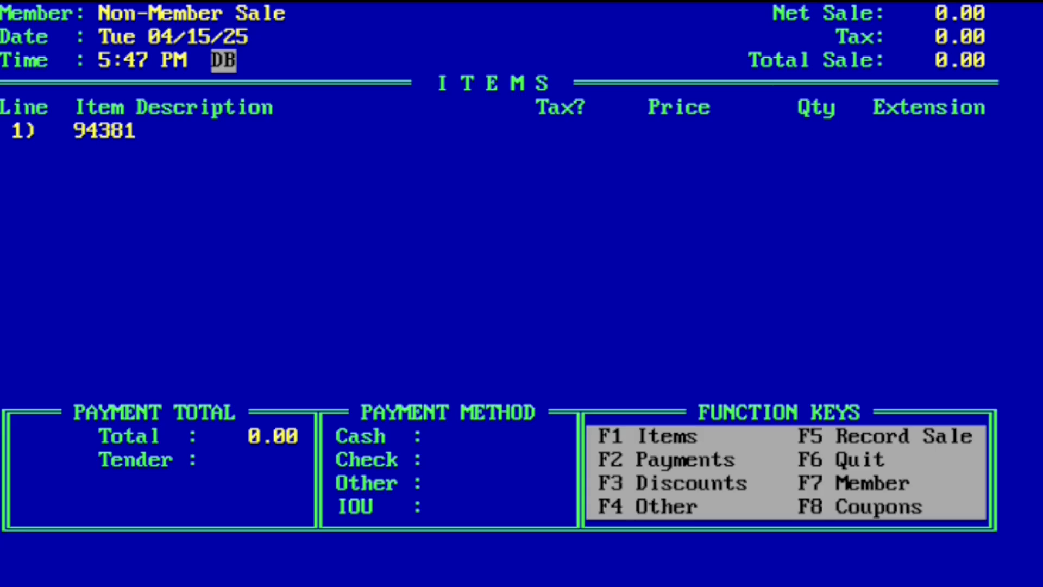
key(Return)
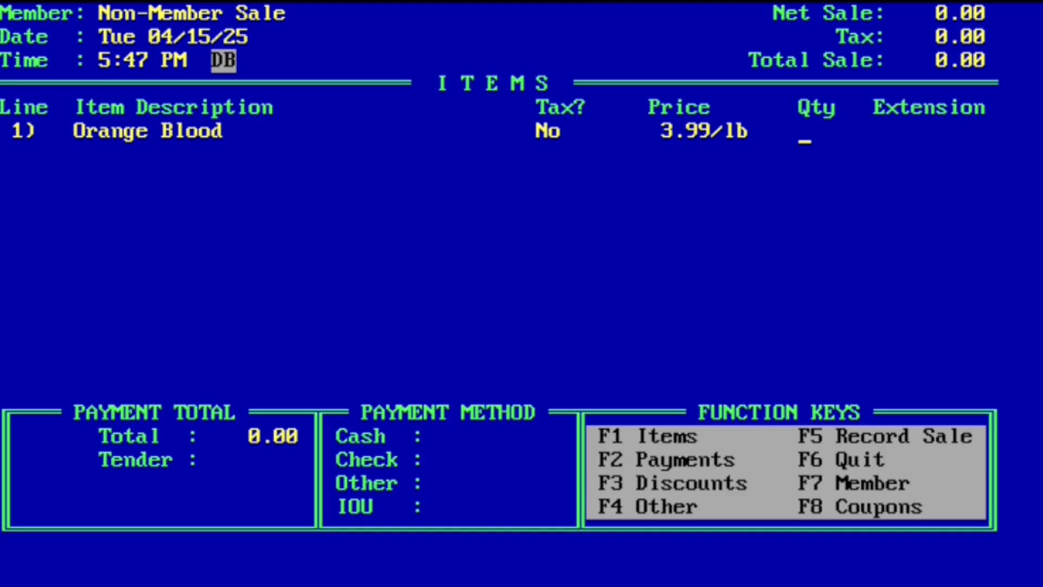
text(+)
key(Return)
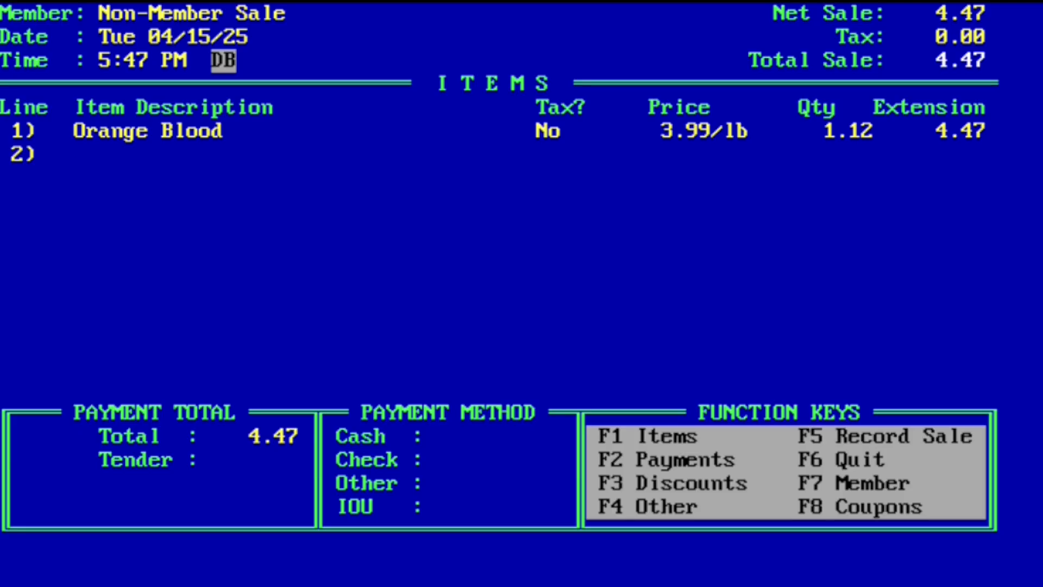
Reduce the Orange Blood quantity on line 1 by entering -.13 at a price of 3.99/lb, and quit the sale
key(Up)
key(Return)
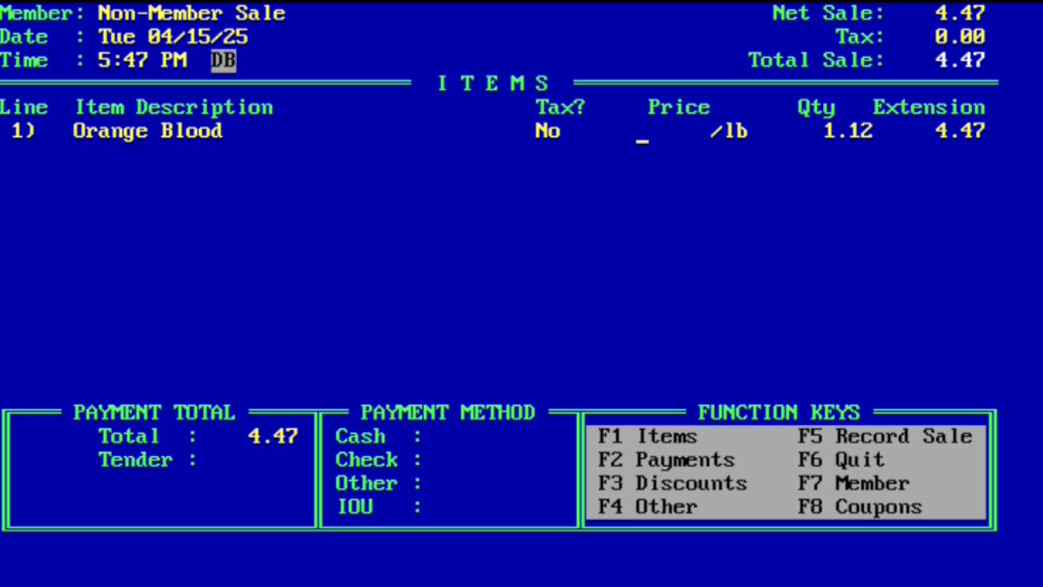
text(3.99)
key(Return)
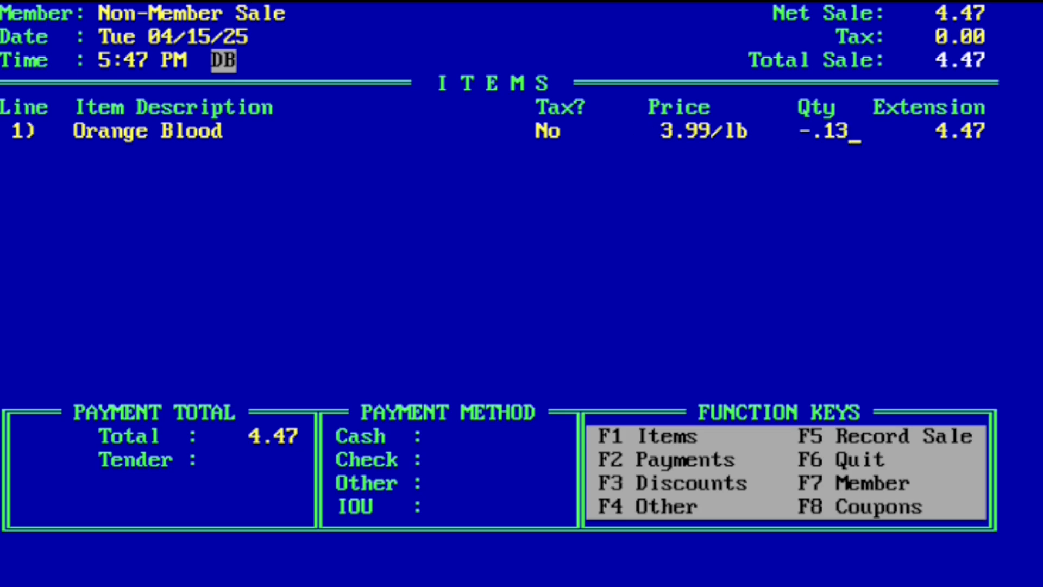
key(Return)
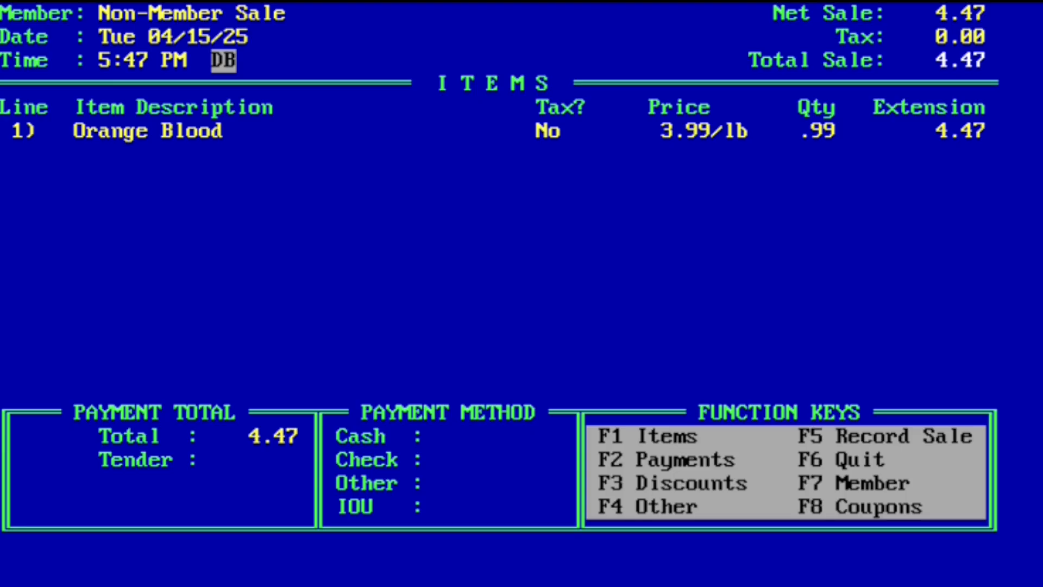
key(F6)
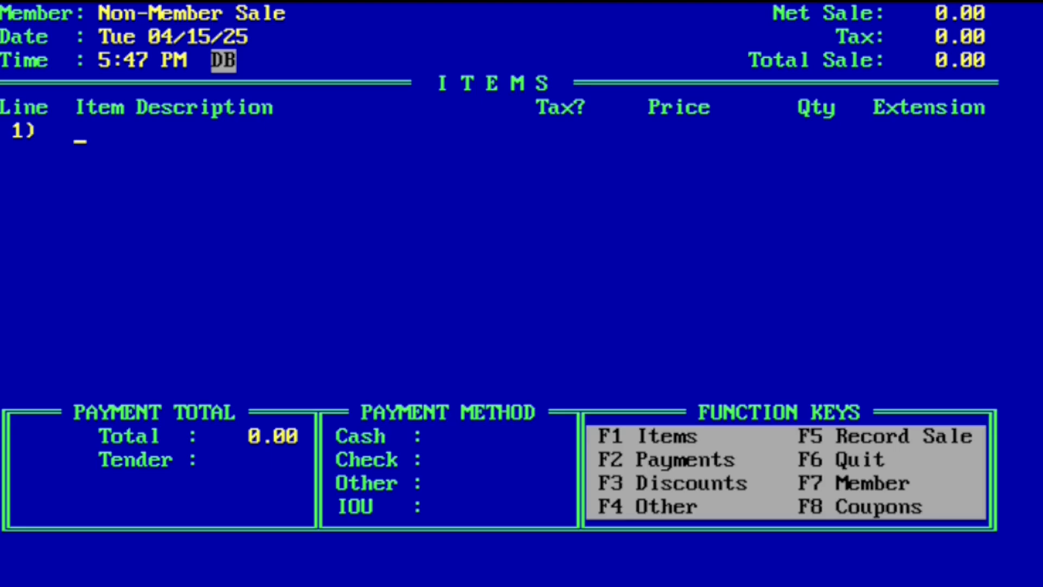
Look up "orange" for line 1 and filter the search results to the Produce department
text(orange)
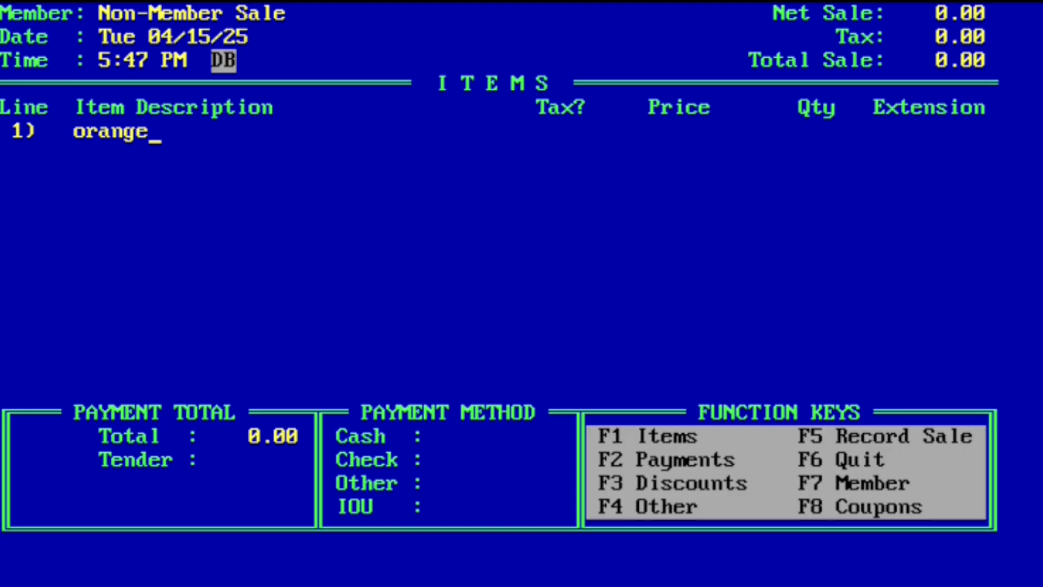
key(Return)
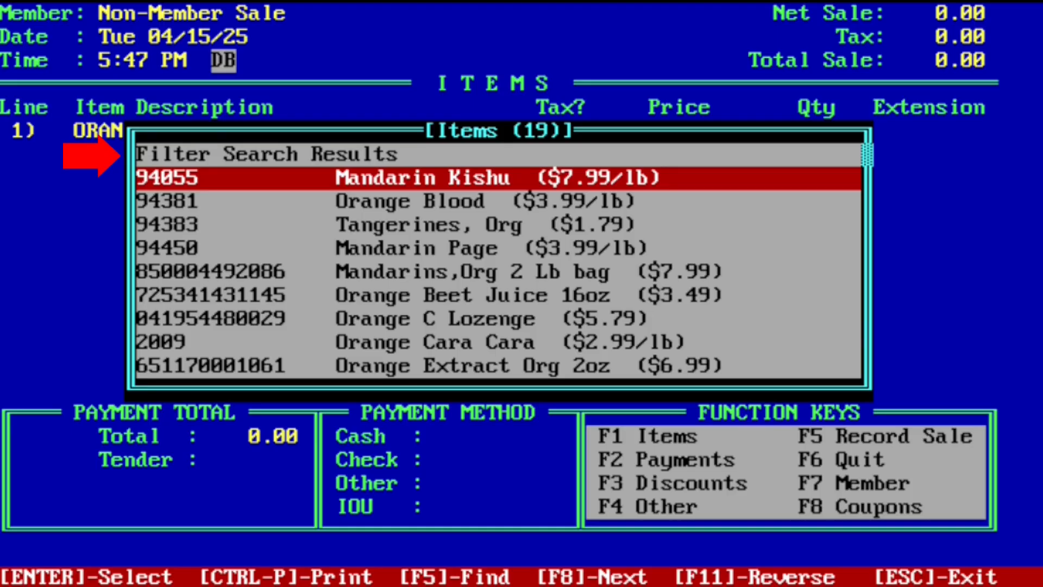
key(Up)
key(Return)
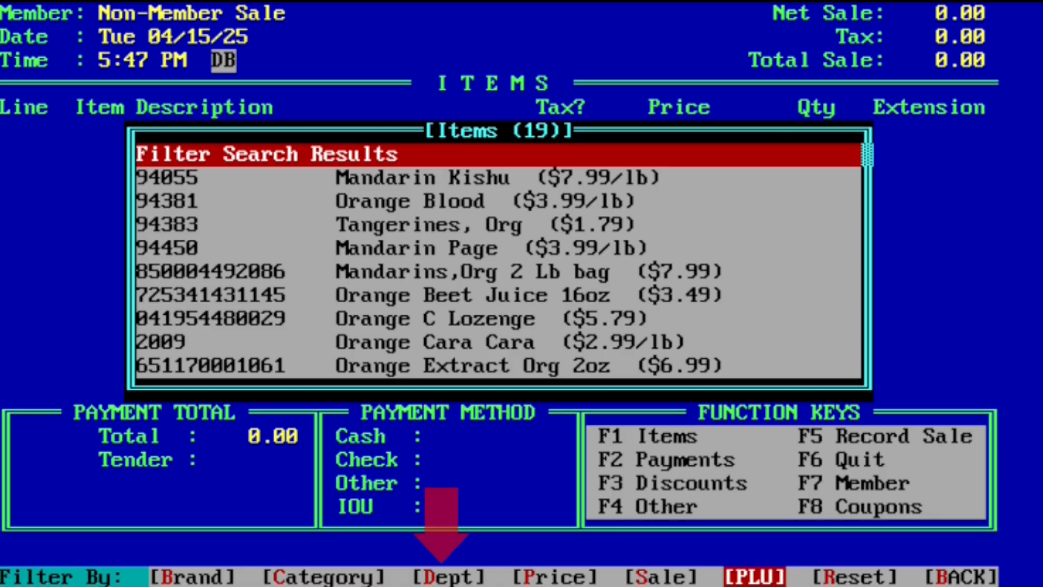
key(Left)
key(Left)
key(Left)
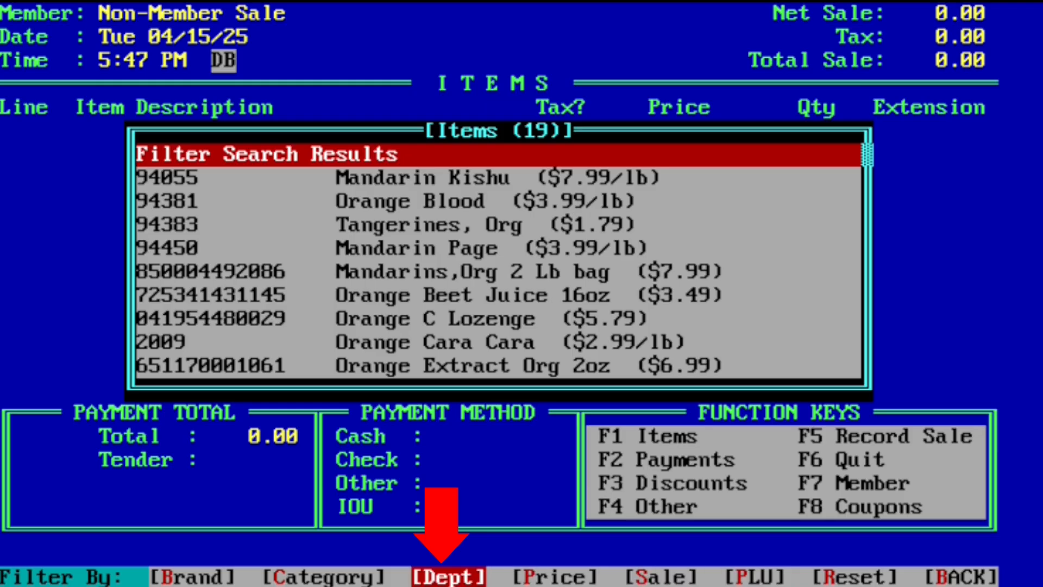
key(Return)
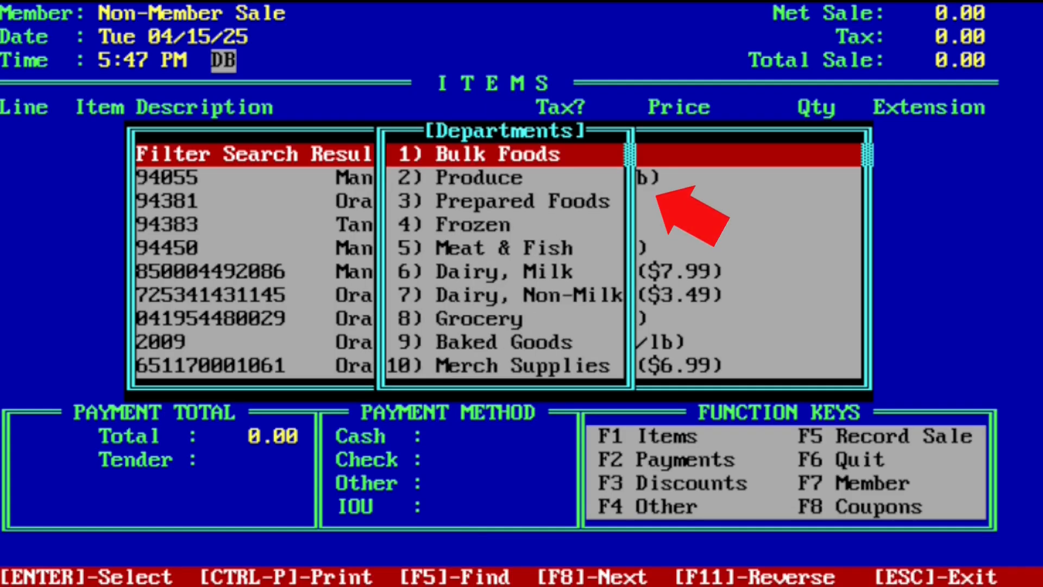
key(Down)
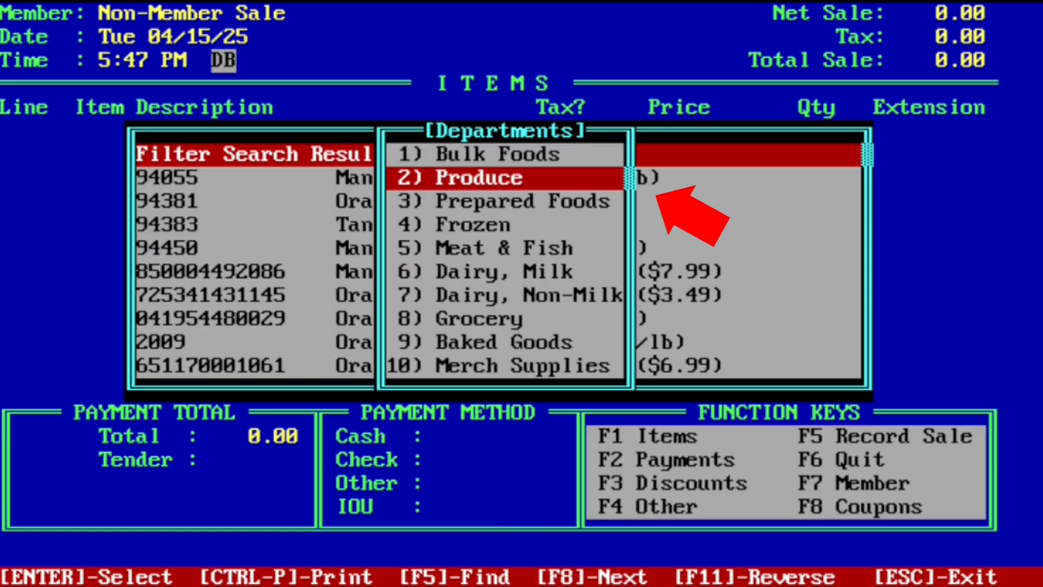
key(Return)
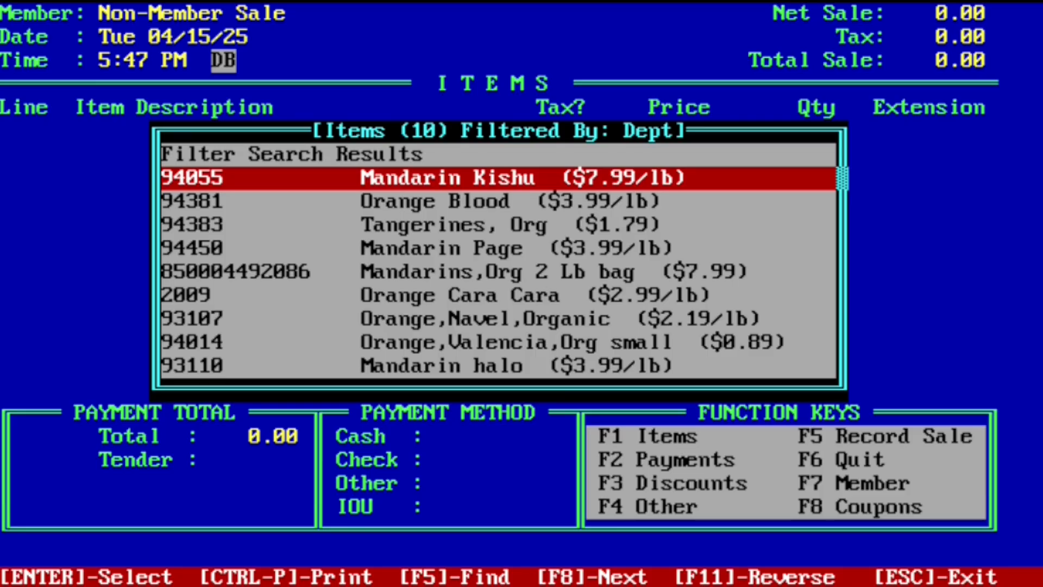
key(Escape)
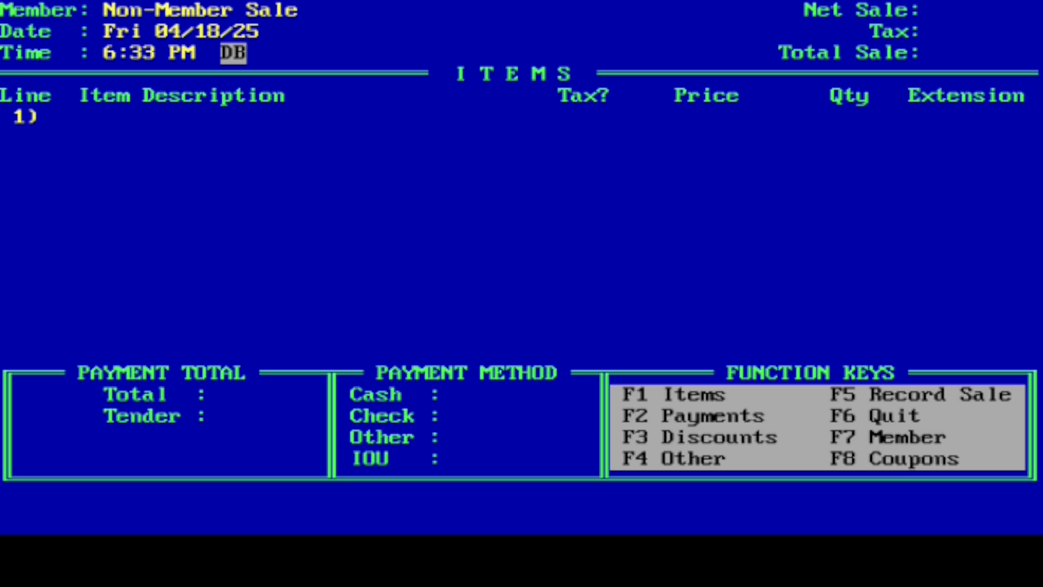
Look up "=orange" for line 1 and add Orange Blood with a quantity of 1.13 lb
text(=orange)
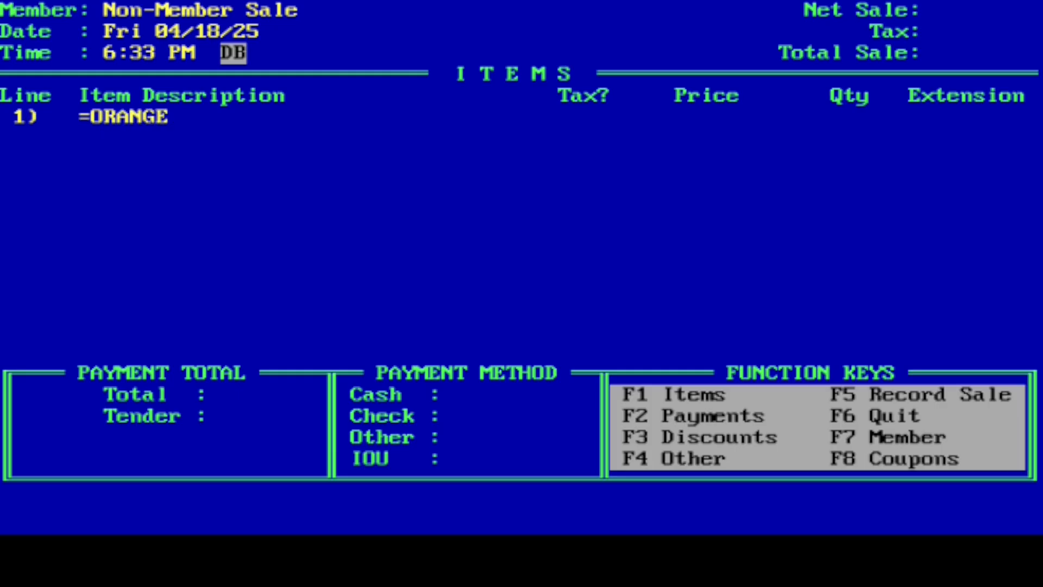
key(Return)
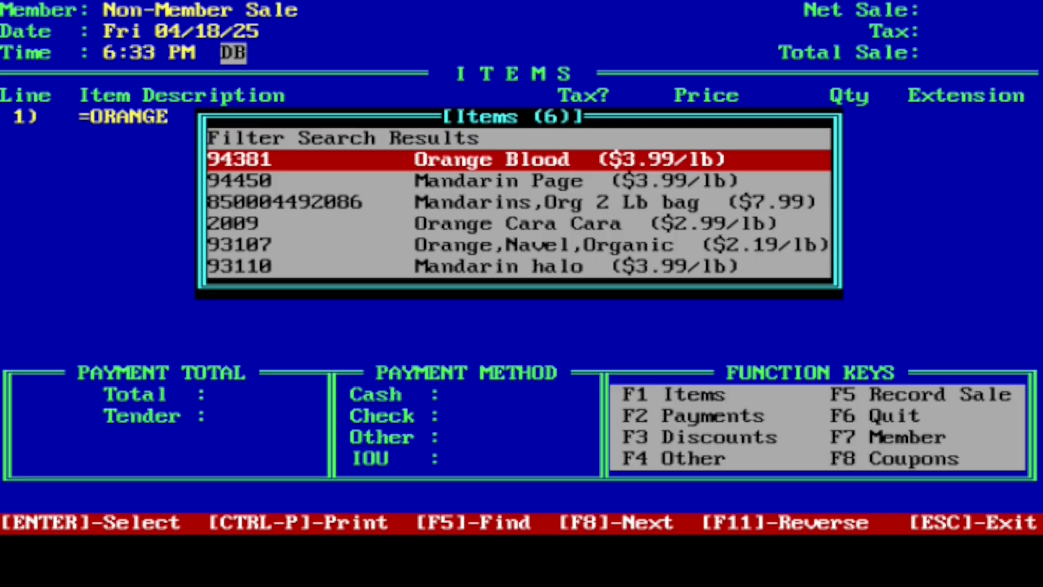
key(Return)
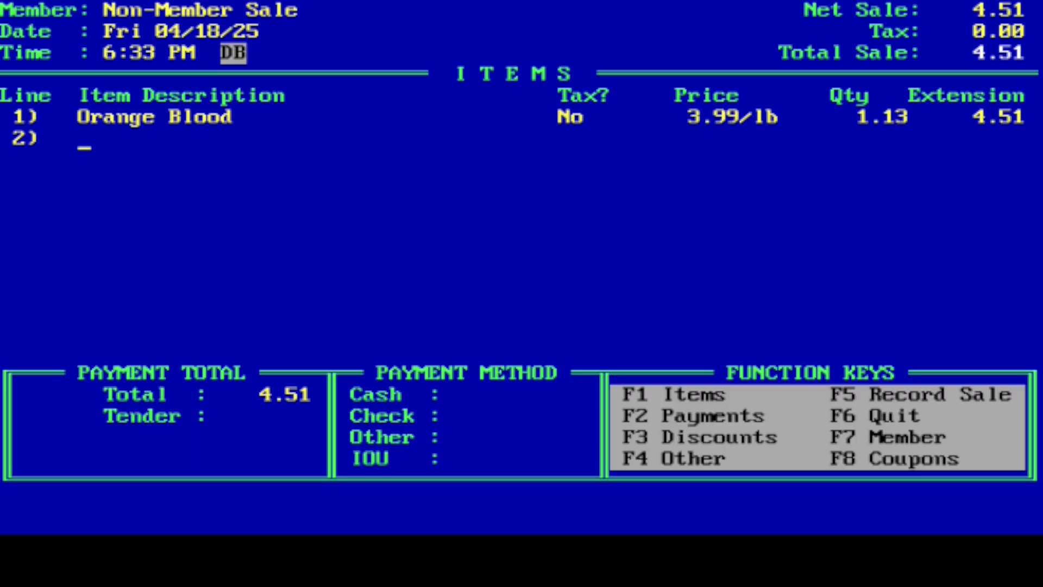
Enter a cash payment of 10.00 for the Orange Blood sale
key(F2)
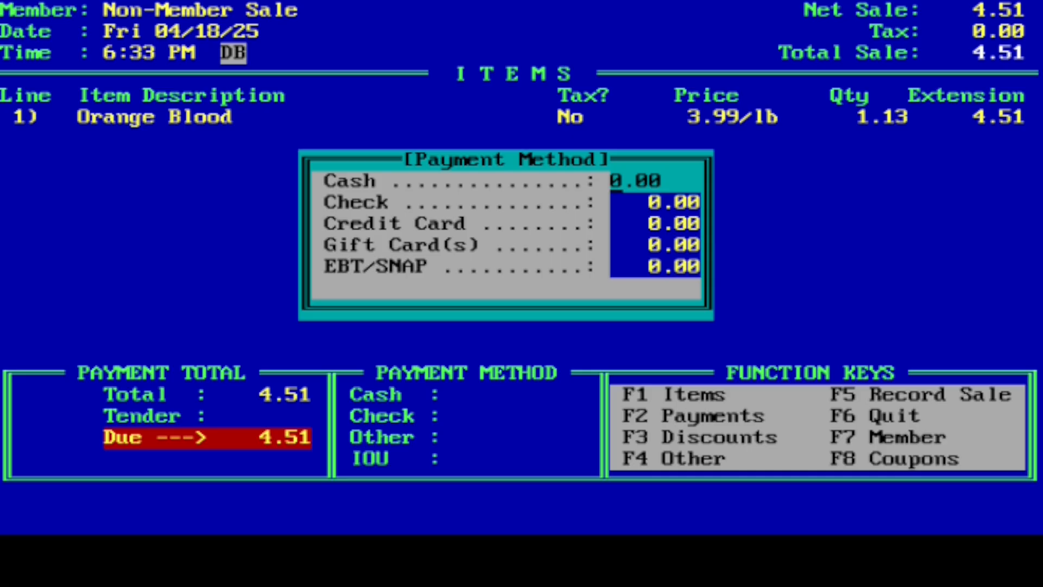
text(1)
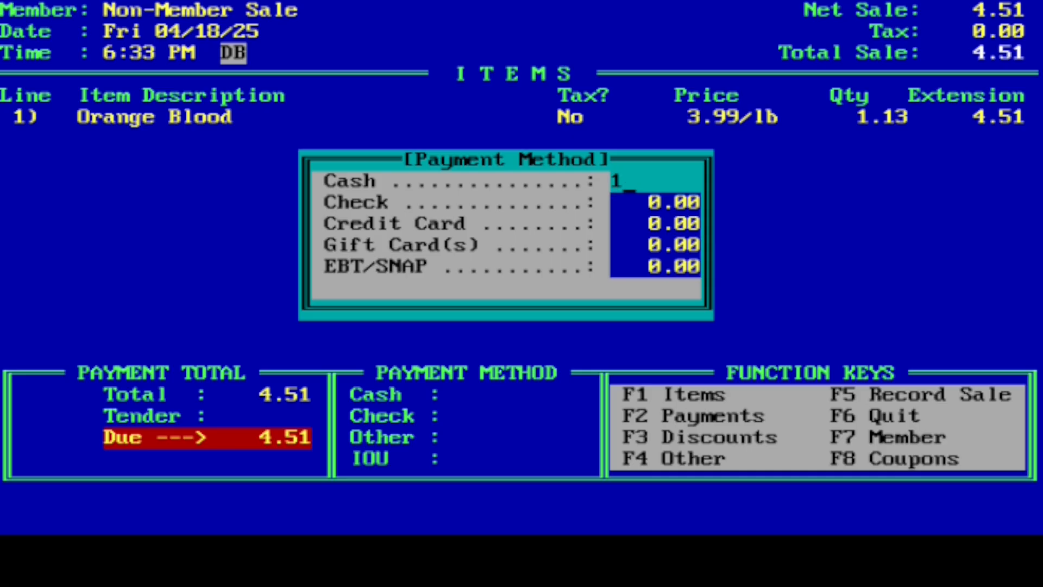
text(0.00)
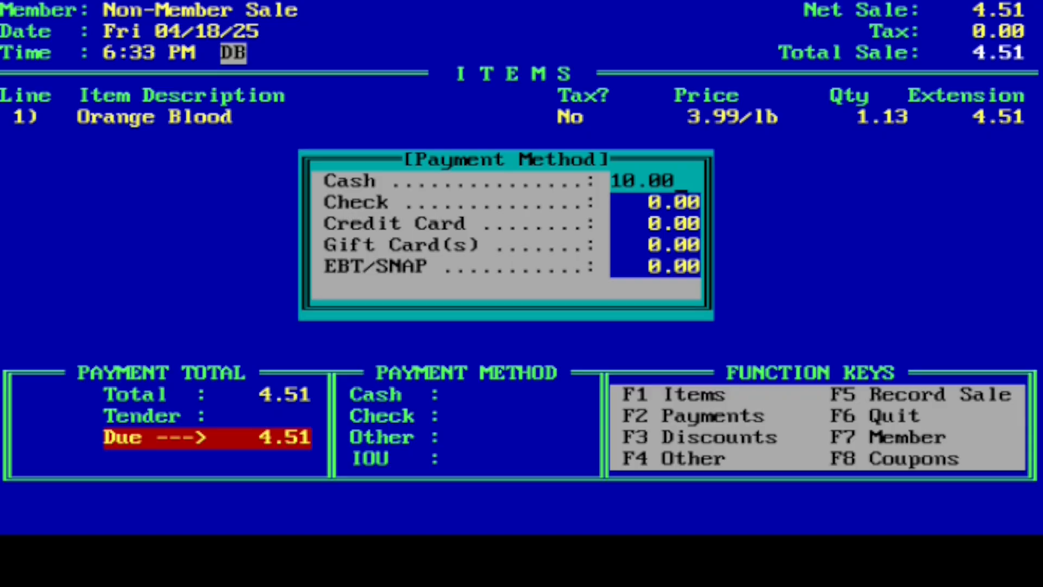
key(Return)
key(Return)
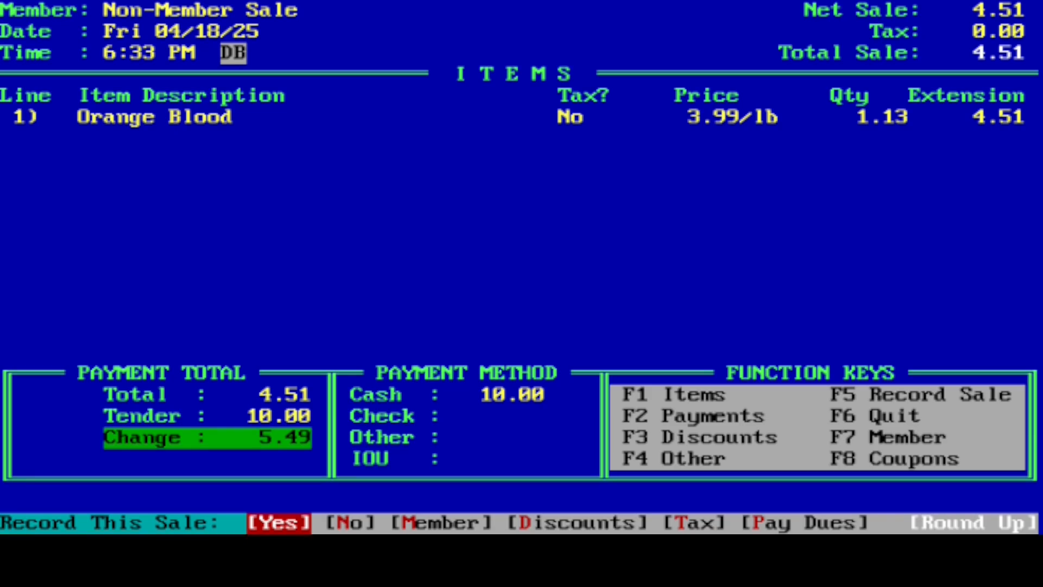
Decline recording the sale and split its payment into 4.00 cash and 0.51 check, accepting the amounts
key(Right)
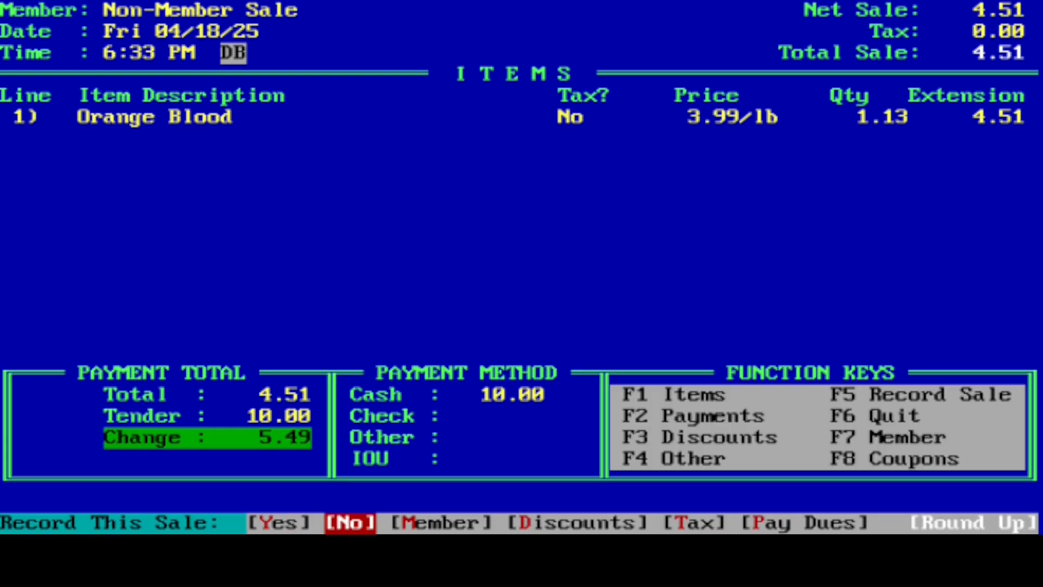
key(Return)
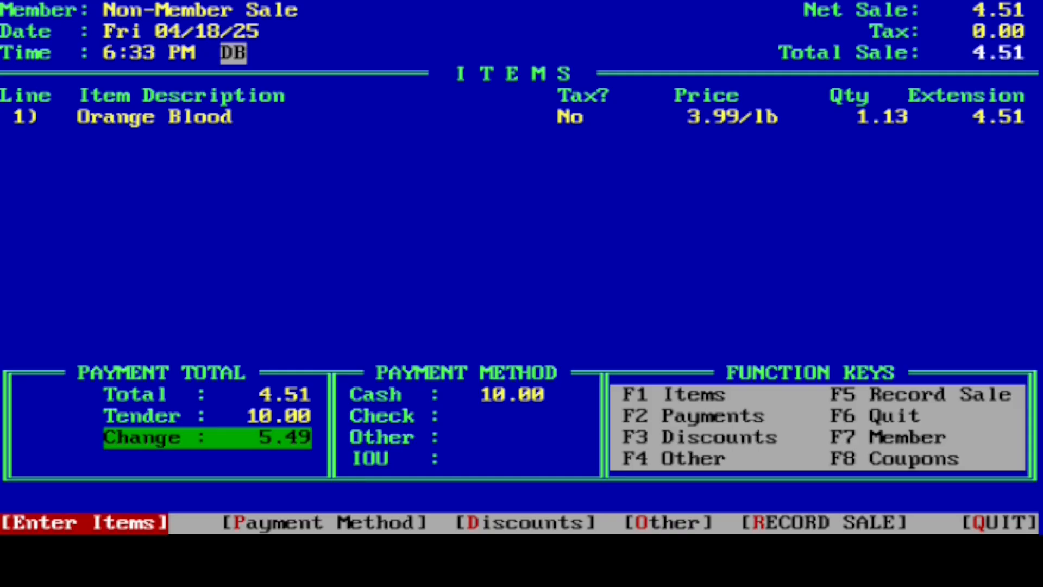
key(Right)
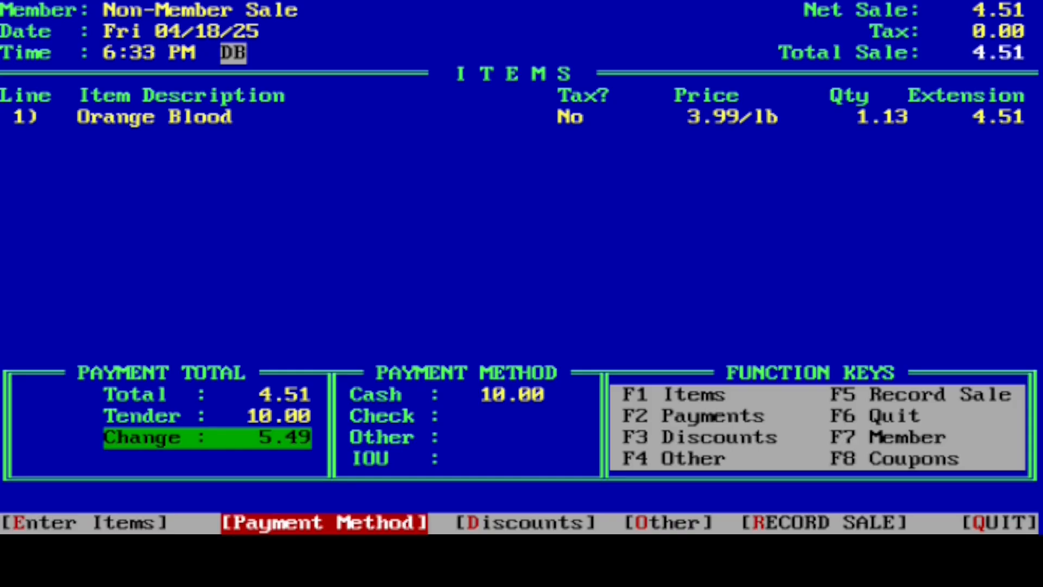
key(Return)
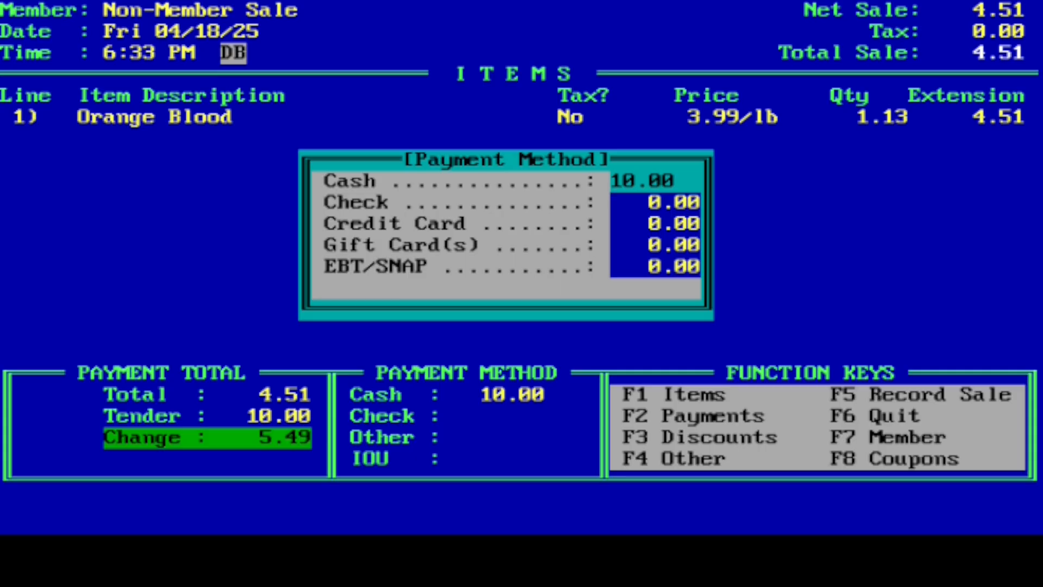
text(4.00)
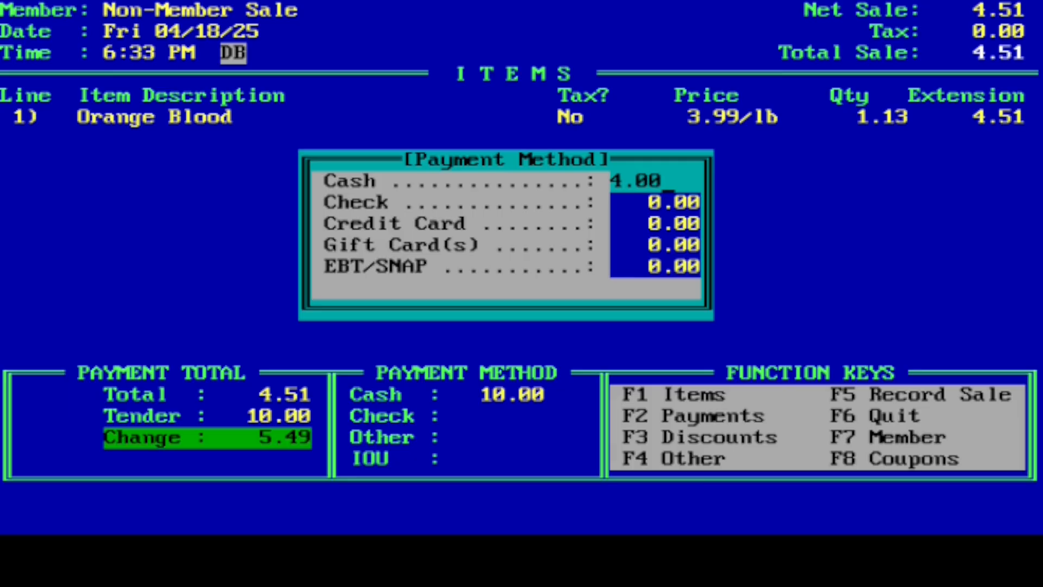
key(Return)
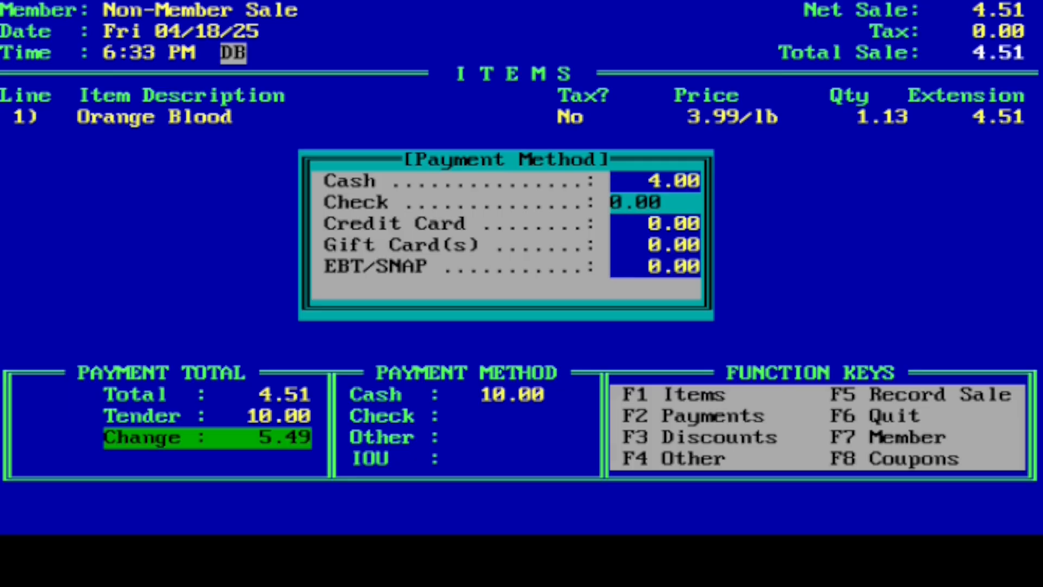
text(.)
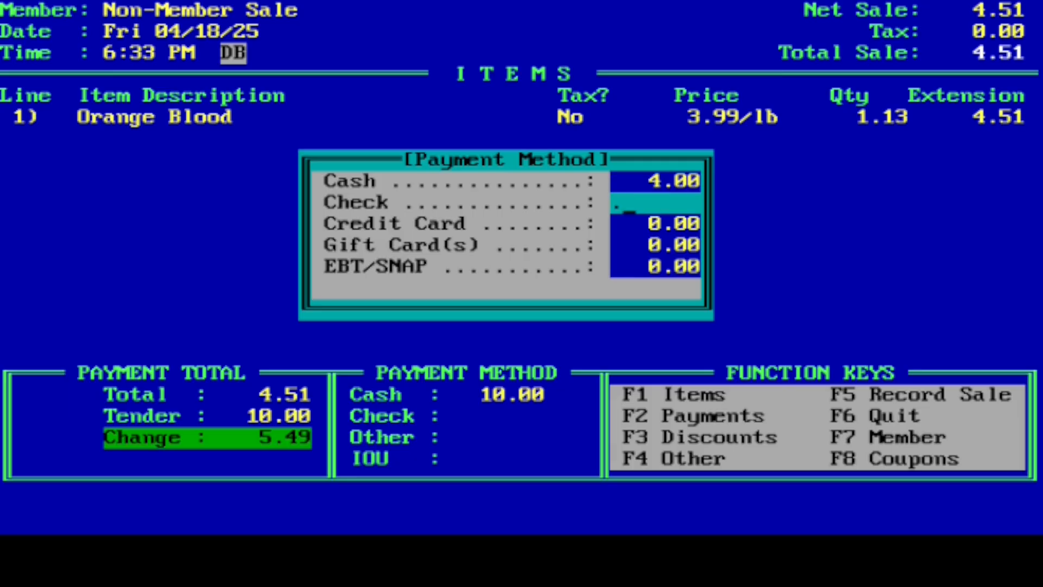
text(51)
key(Return)
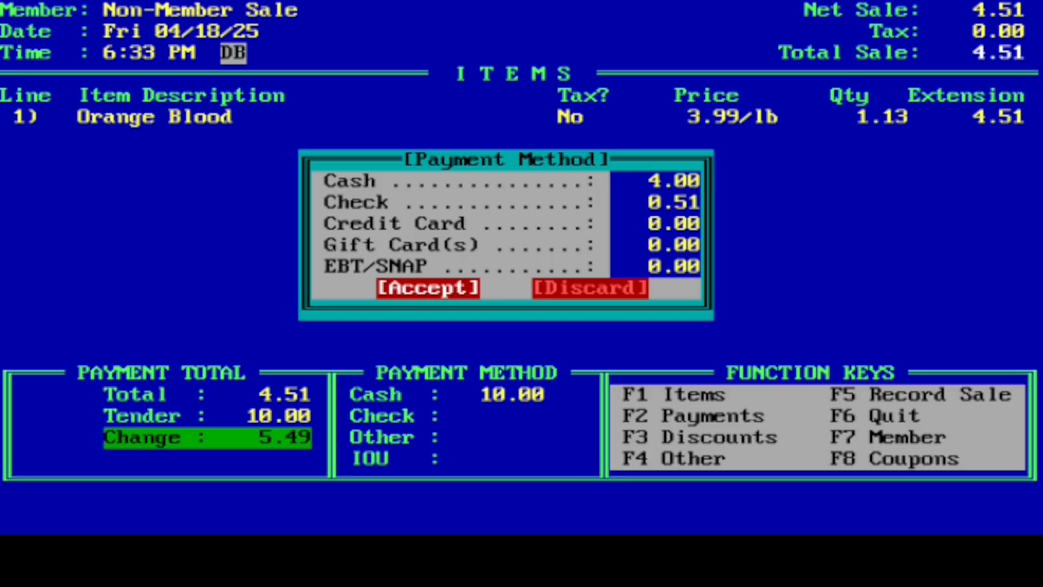
key(Return)
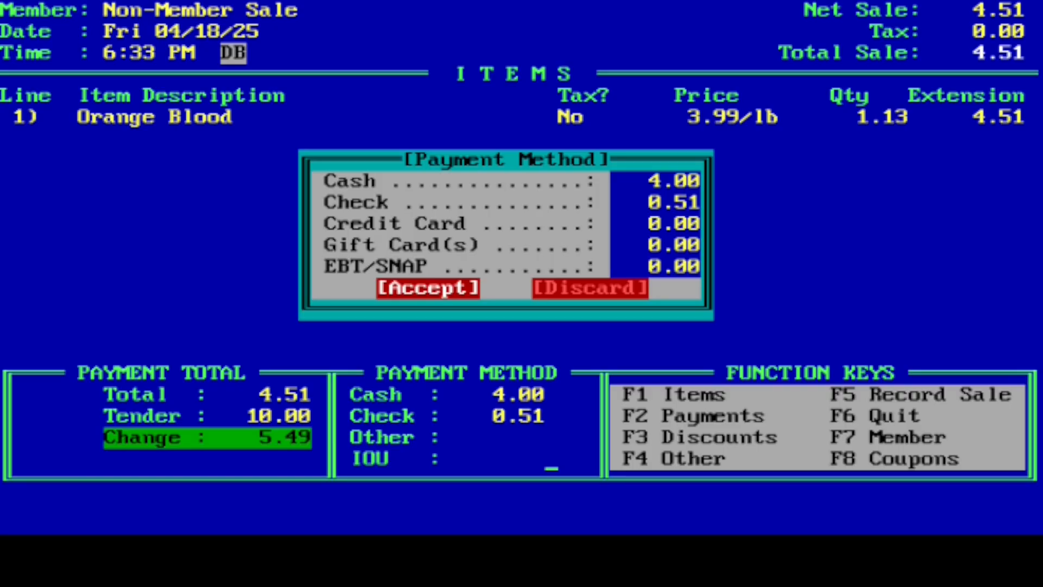
Accept the split payment amounts and record the Orange Blood sale with check number 1234
key(Return)
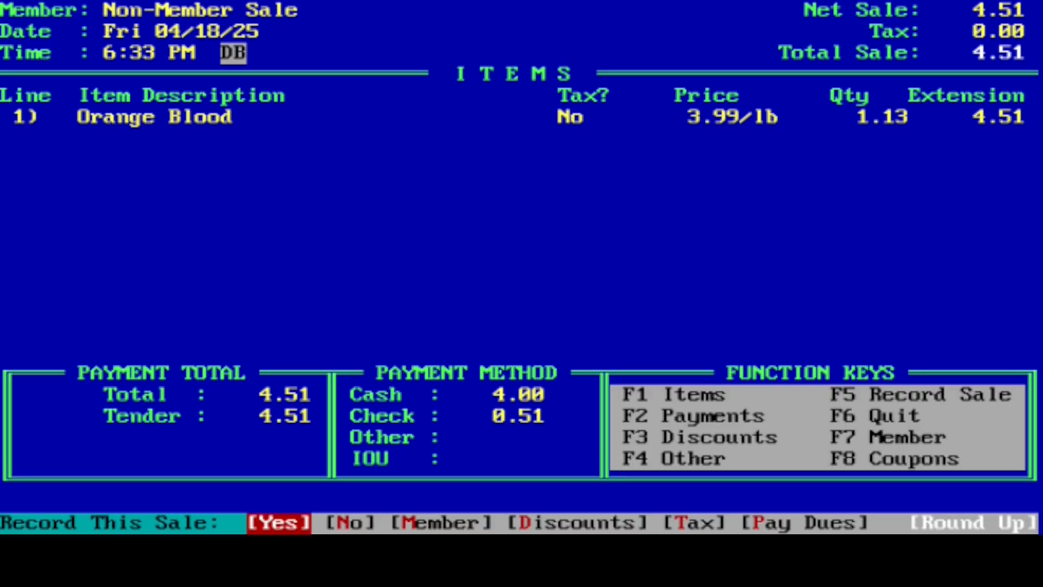
key(Return)
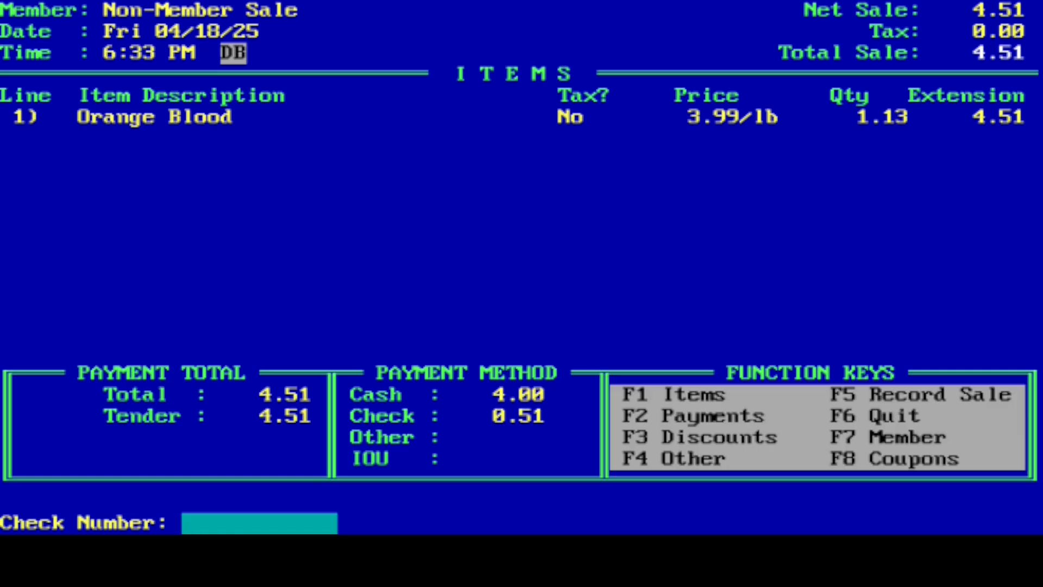
text(1234)
key(Return)
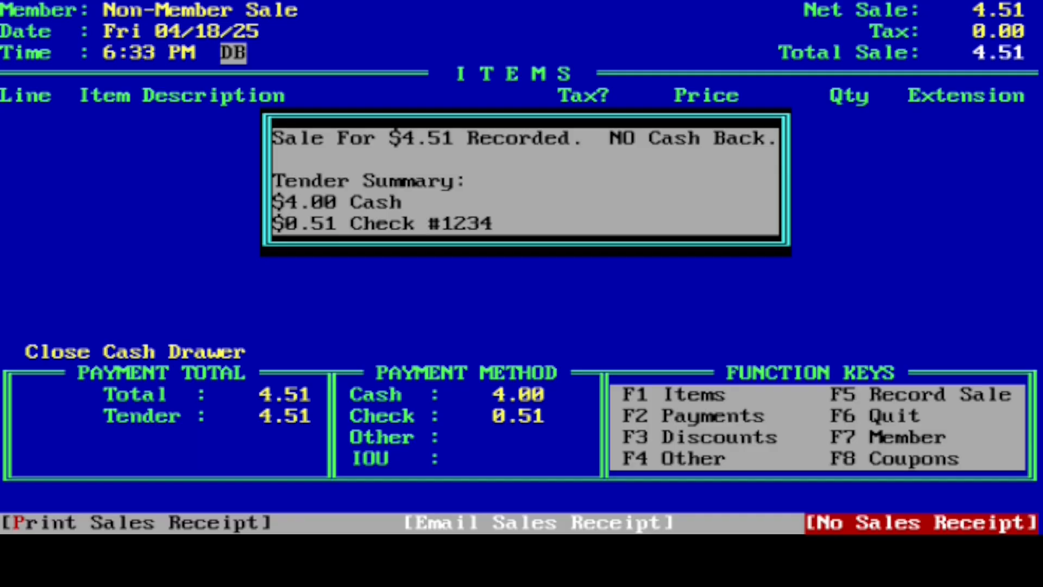
Finish the recorded sale without a sales receipt and quit to the Register Options
key(Return)
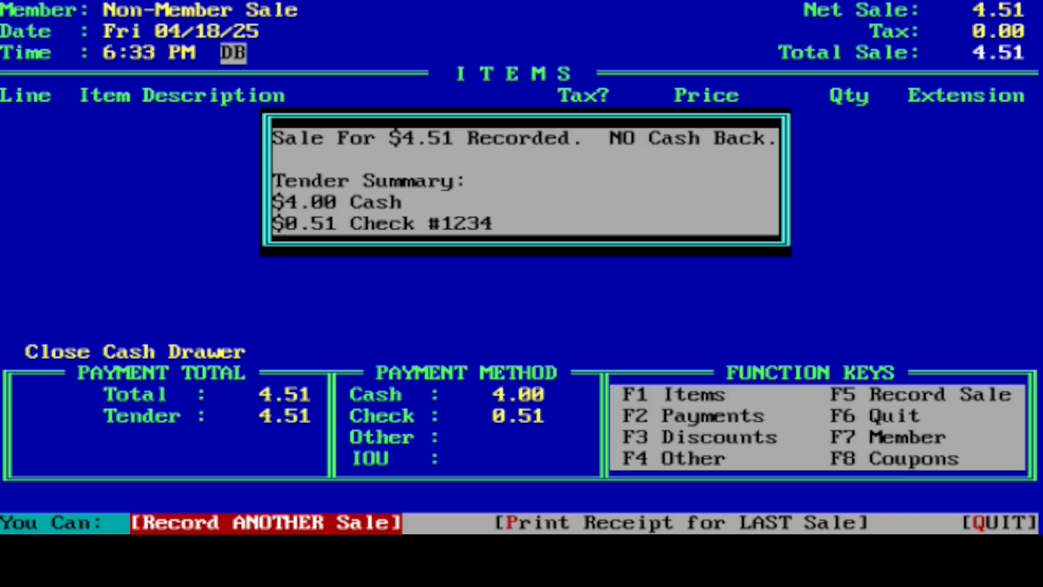
key(Left)
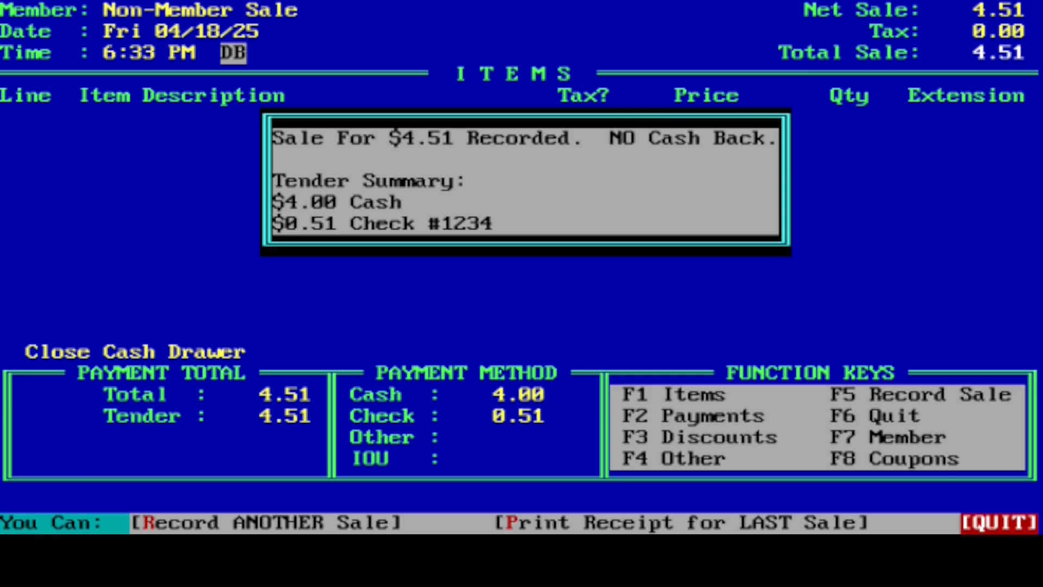
key(Return)
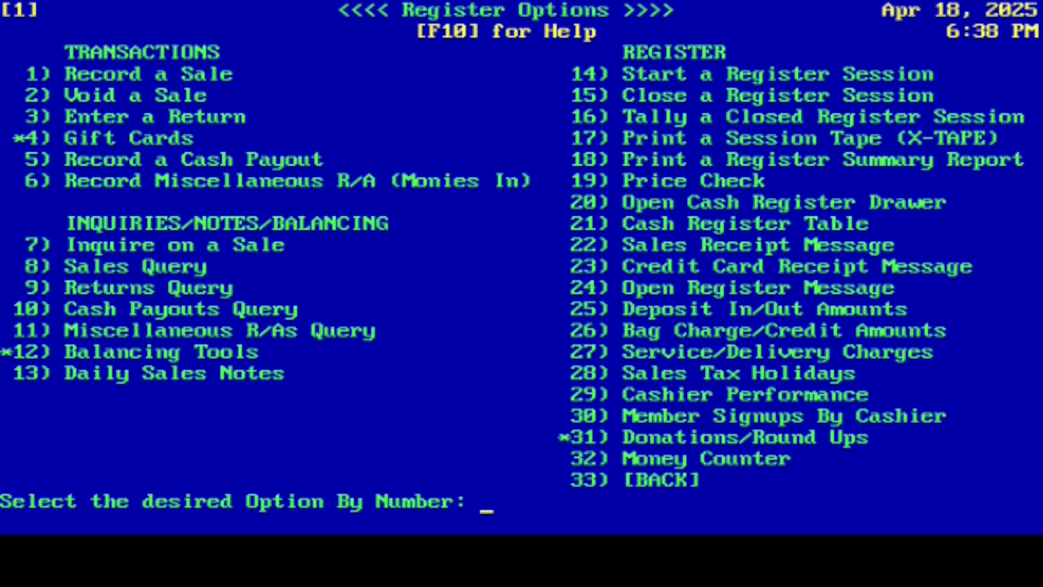
View the help topic for option 1, Record a Sale, and return to the Main Menu
text(1)
key(Return)
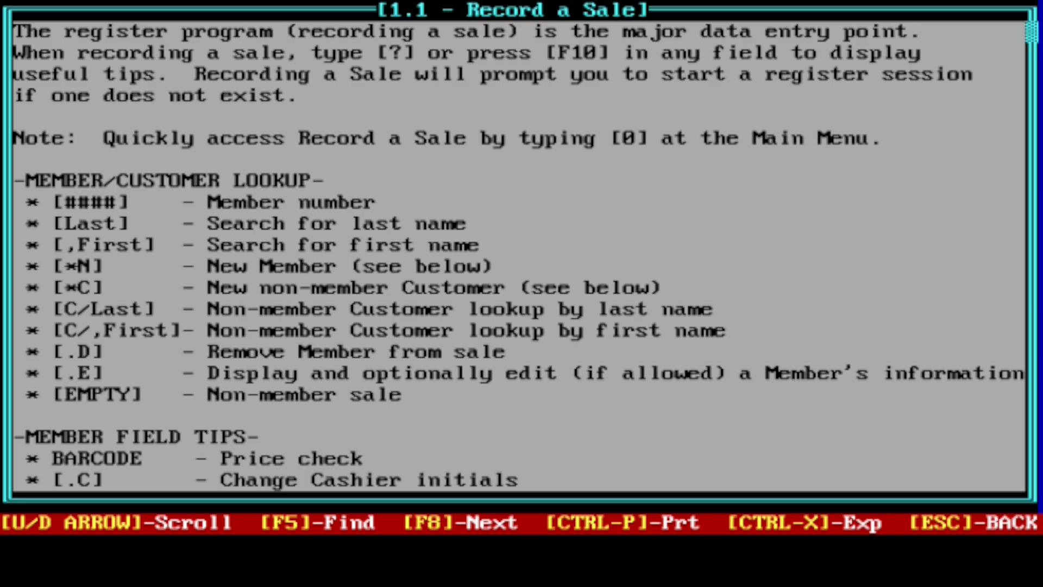
key(Escape)
key(Escape)
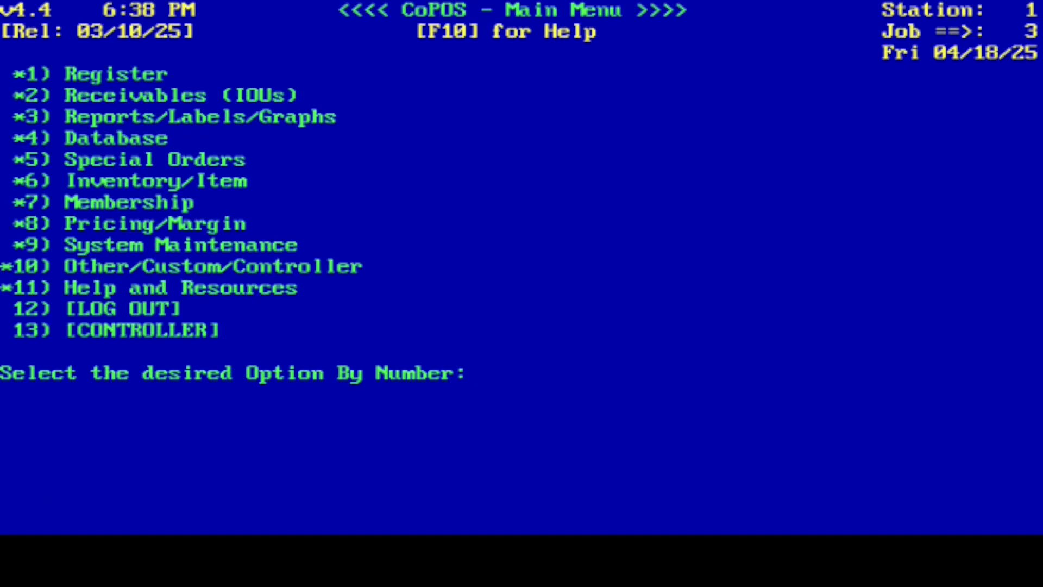